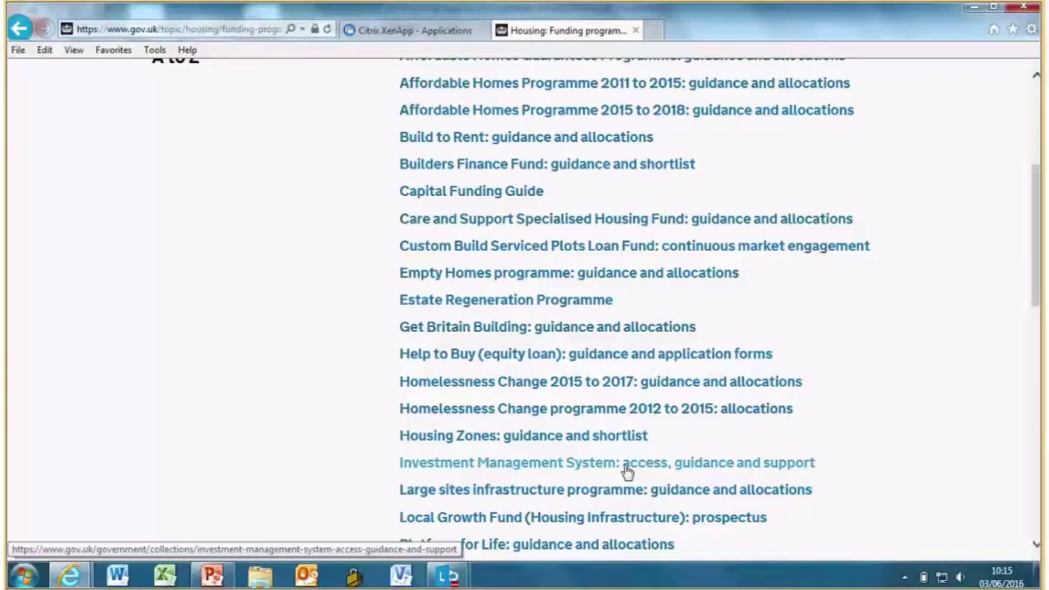
- Open the Investment Management System guidance documents page from the "Investment Management System: access, guidance and support" collection
click(627, 471)
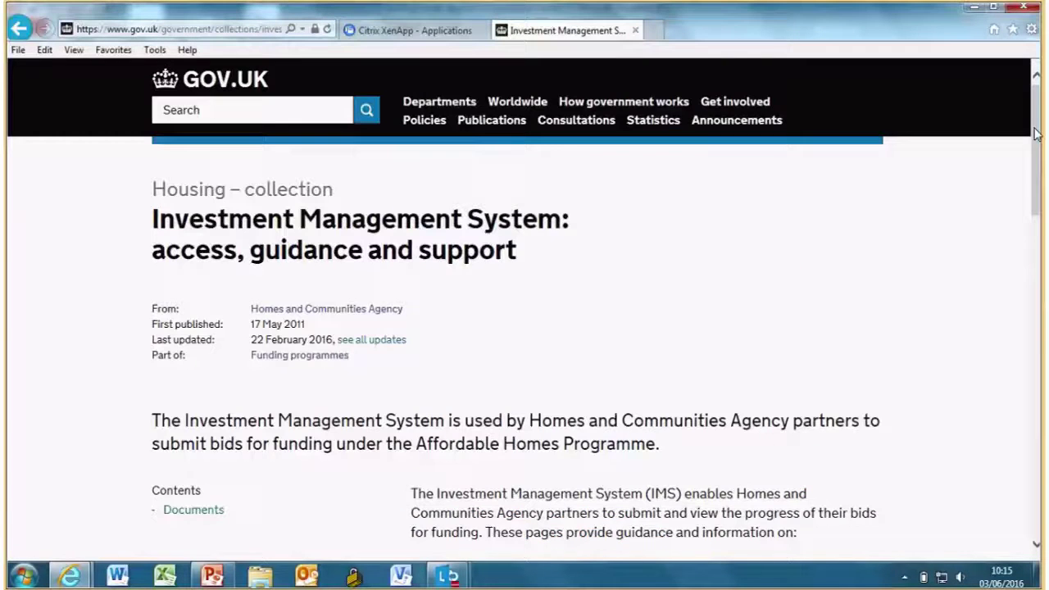
drag(1034, 134, 1039, 235)
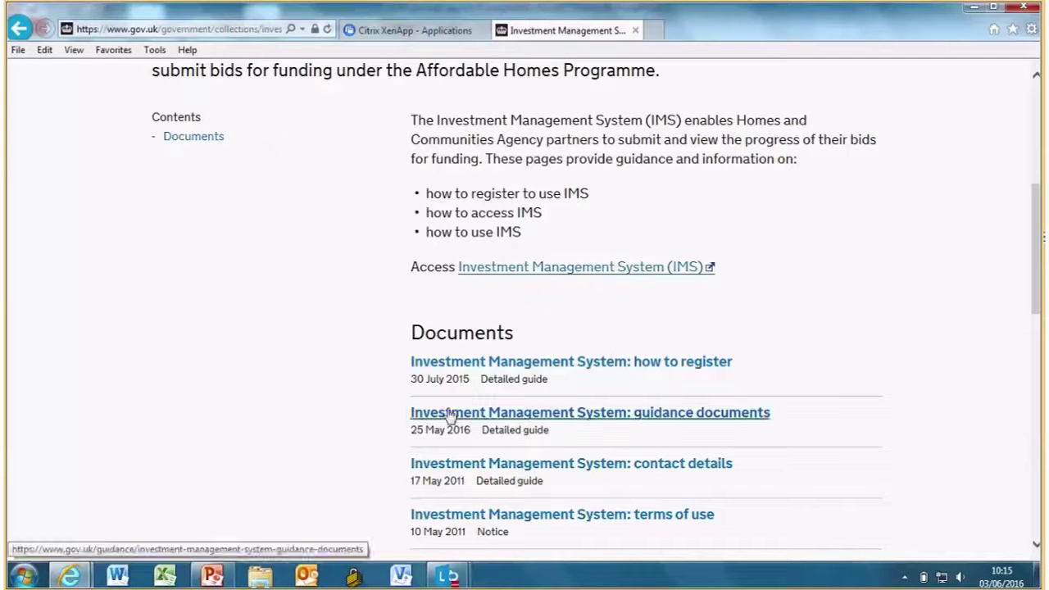
click(594, 414)
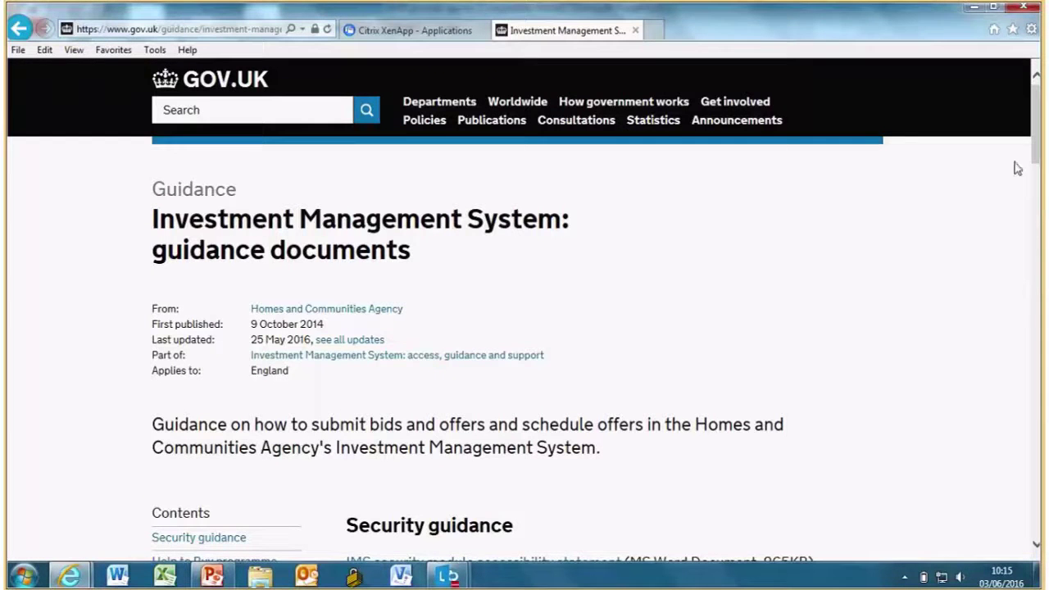
- Open the "Programme Delivery Reports in IMS" PDF under 2015 to 2018 guidance and look through its opening pages
drag(1036, 115, 1039, 231)
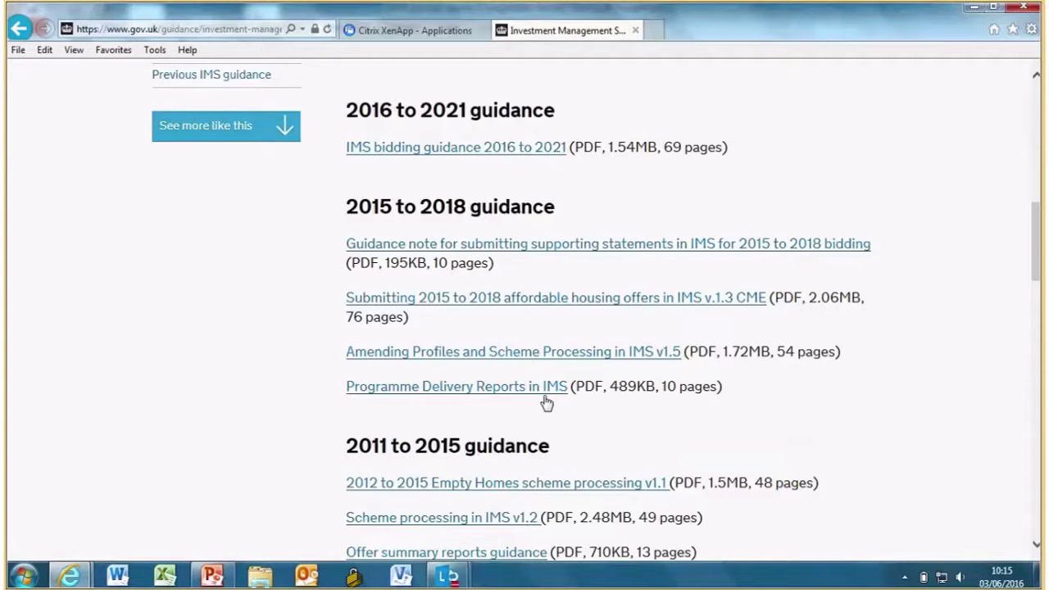
click(522, 390)
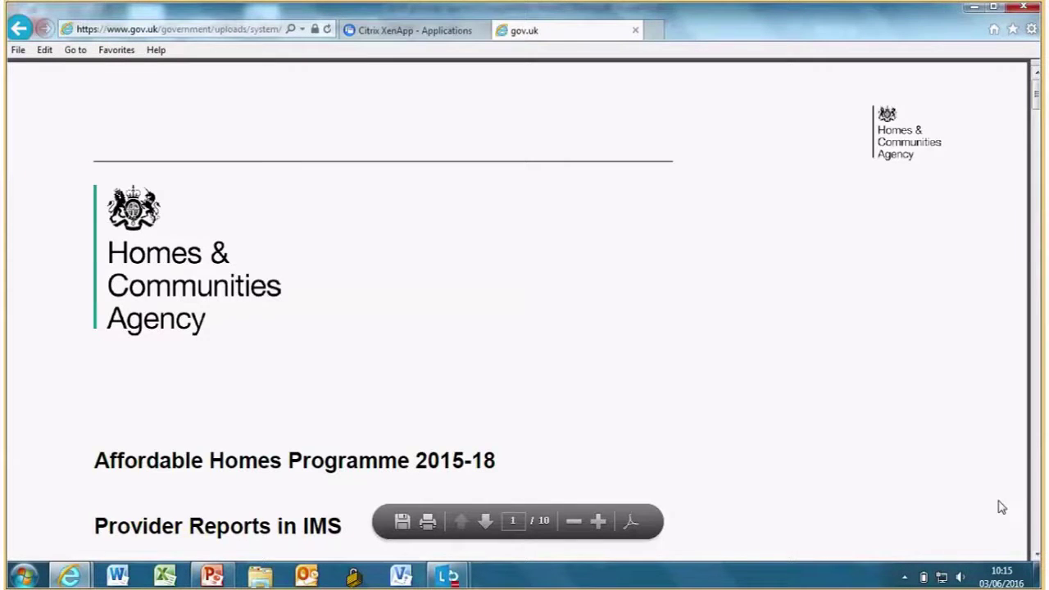
click(1036, 555)
scroll(1036, 555, down, 5)
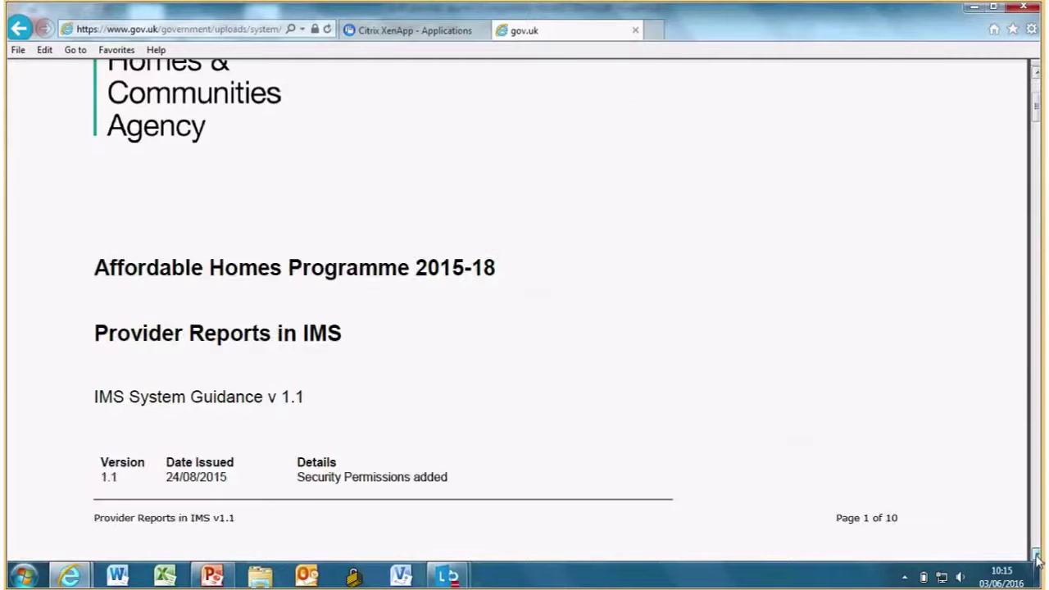
scroll(1036, 555, down, 5)
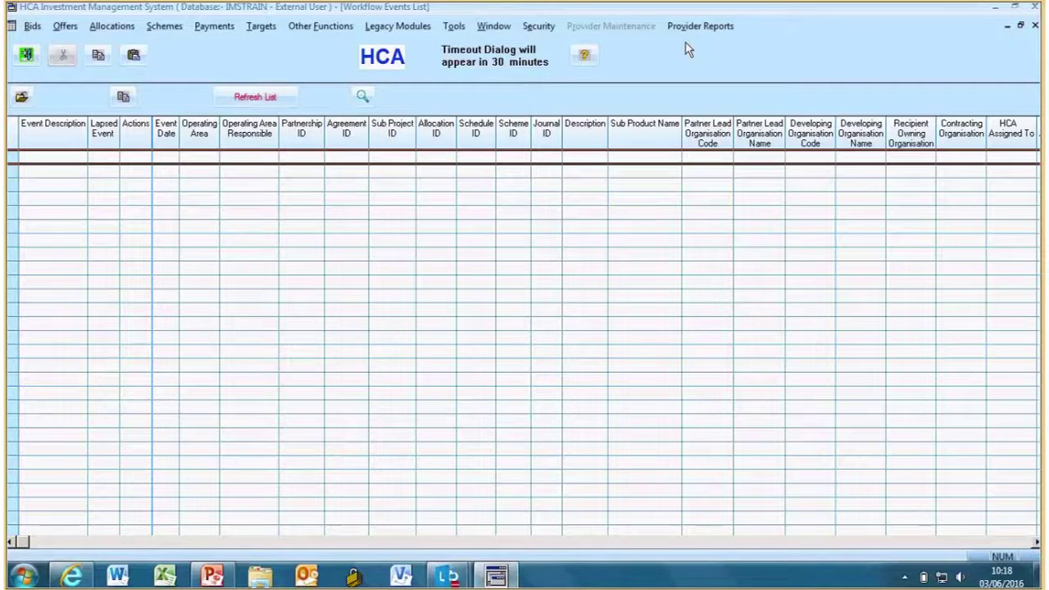
- Switch to the HCA Investment Management System and try to open Provider Reports
click(710, 28)
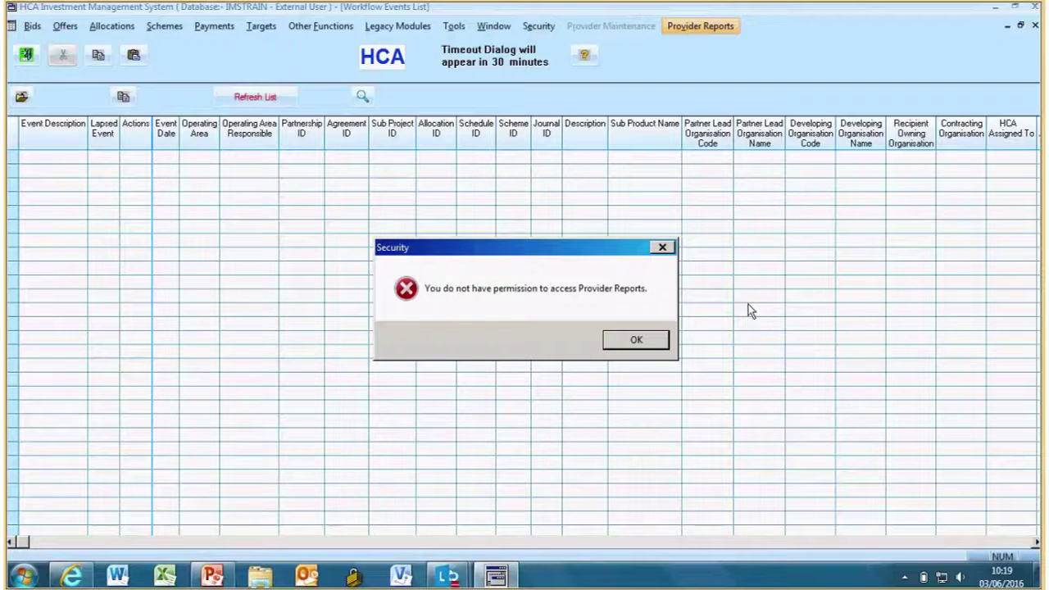
click(632, 342)
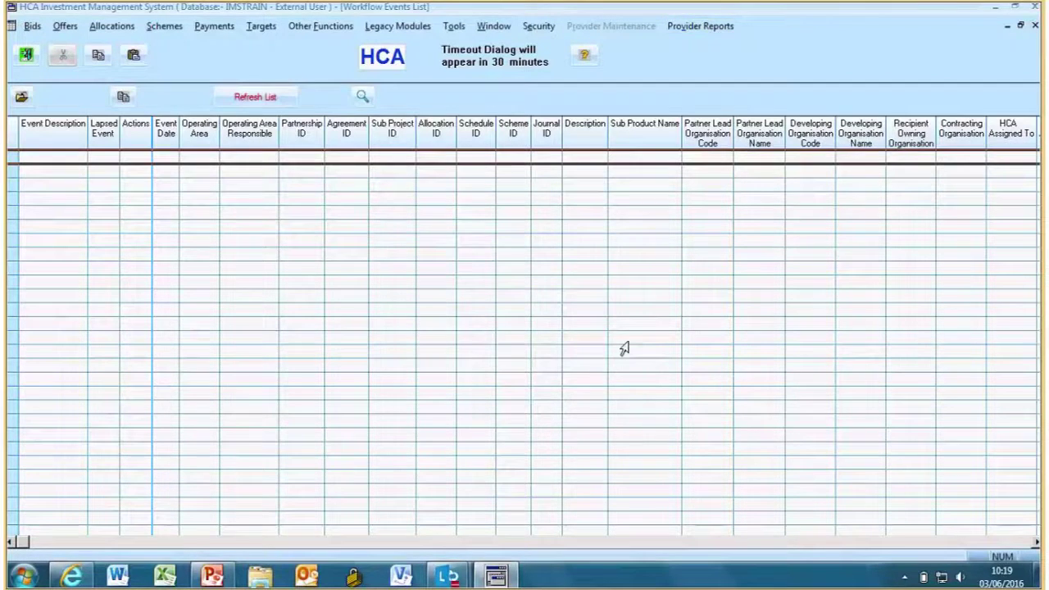
- In the Security module, list all organisation users of Training Provider 1 for maintenance
mouse_move(530, 20)
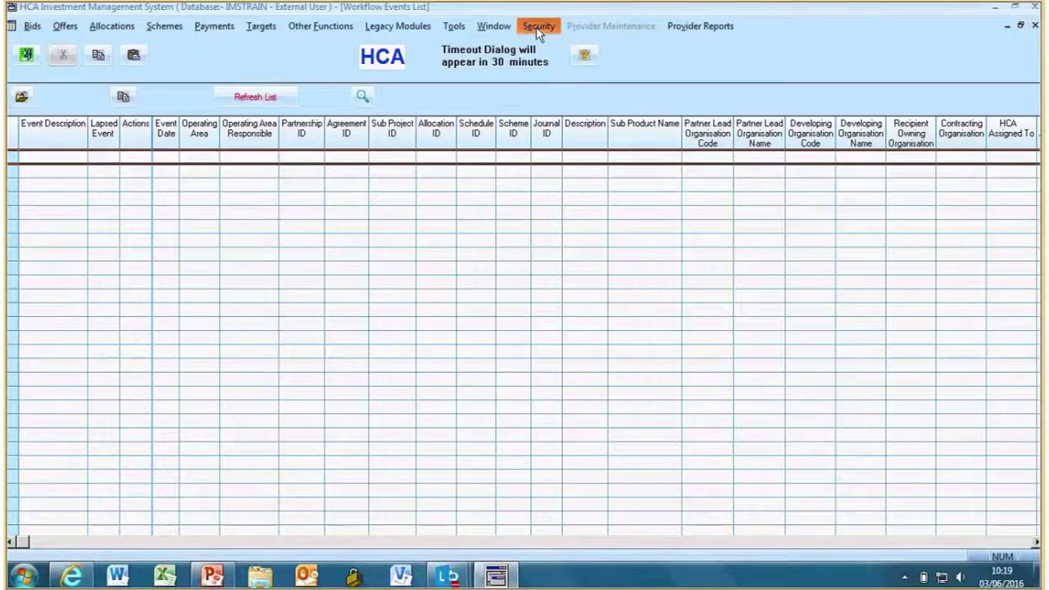
click(538, 26)
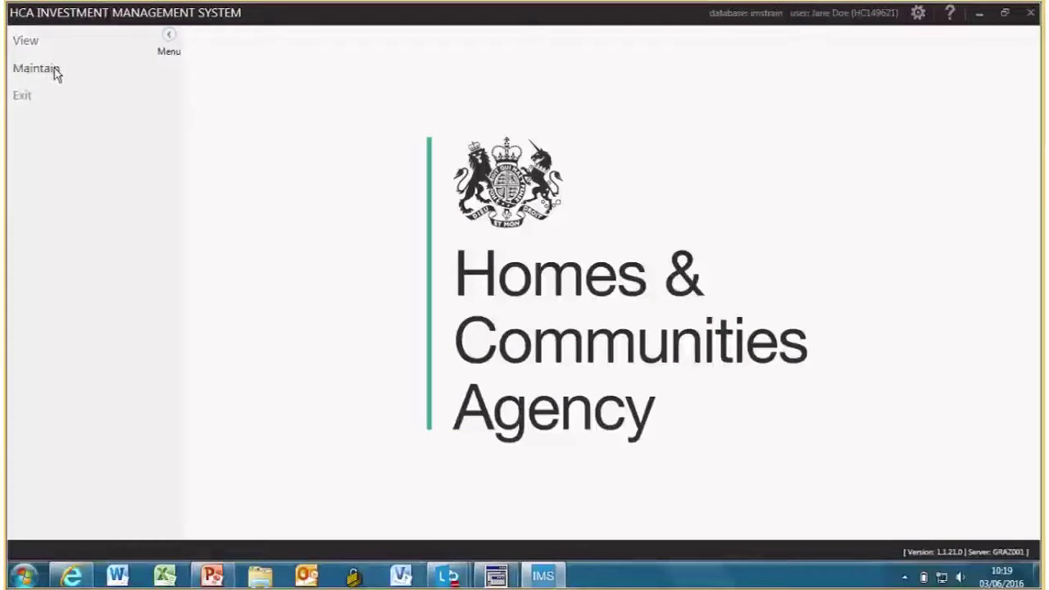
click(52, 72)
click(45, 117)
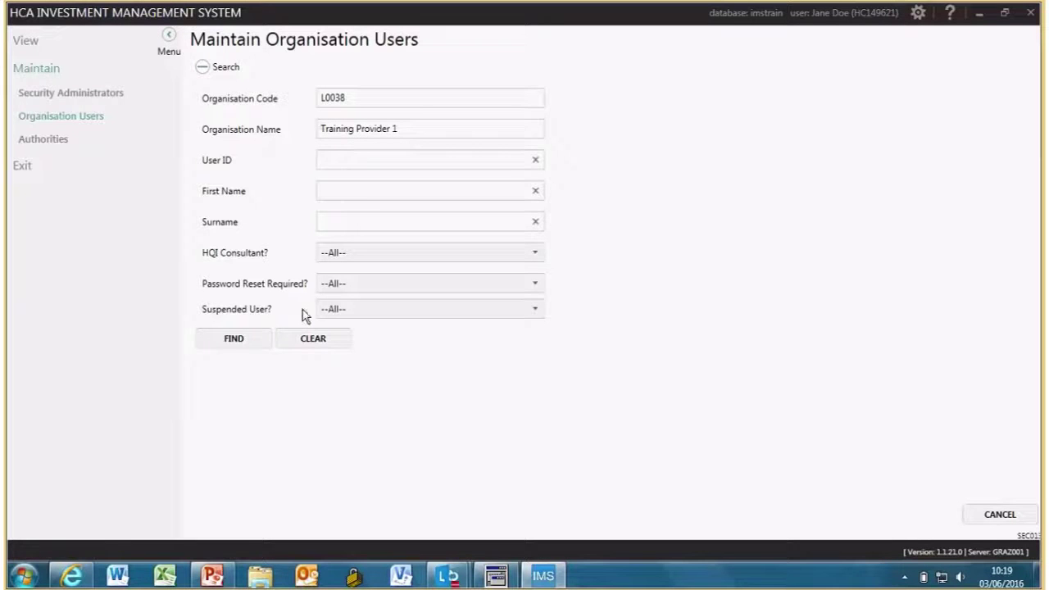
click(240, 339)
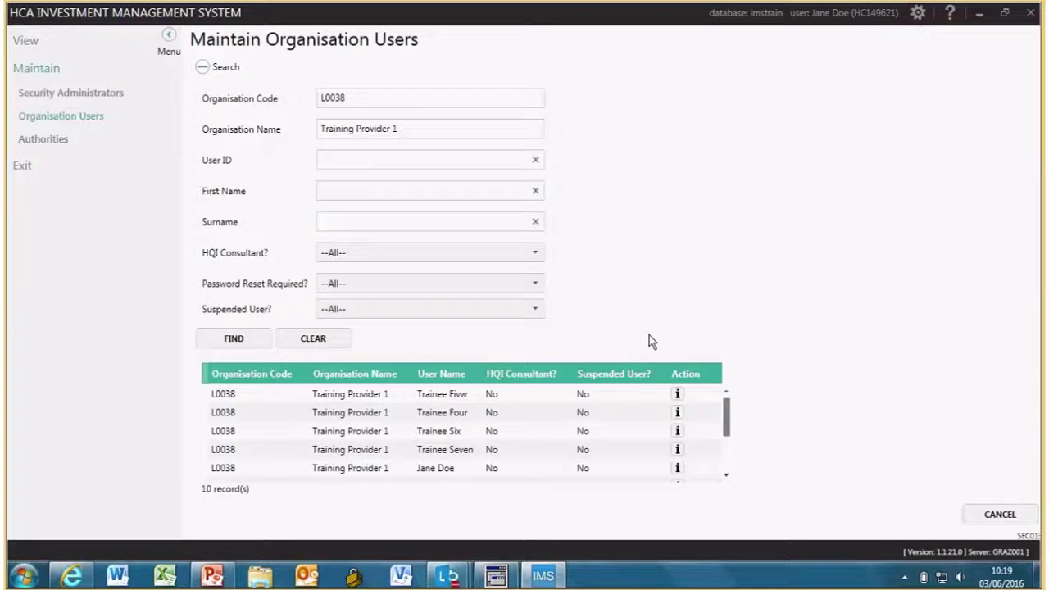
- Open the record of the user listed directly below Trainee Seven and view that user's authorities
click(726, 479)
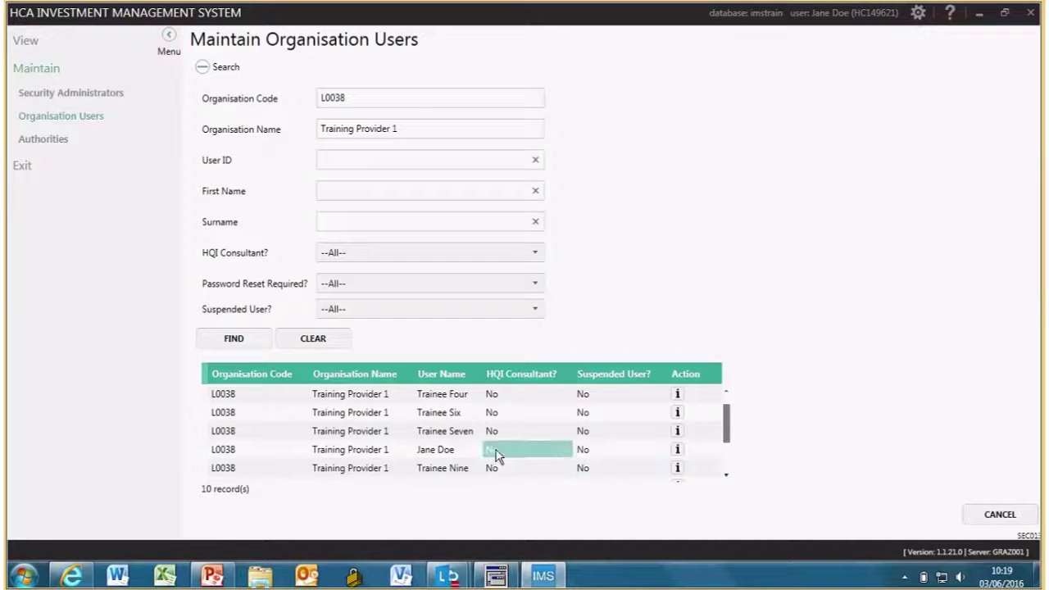
click(309, 450)
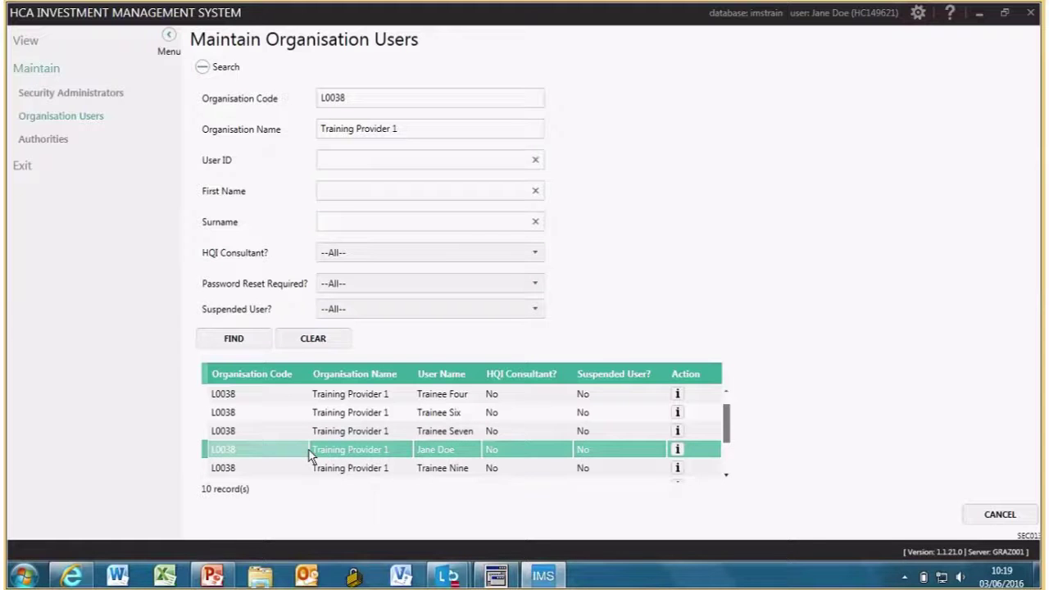
double_click(309, 449)
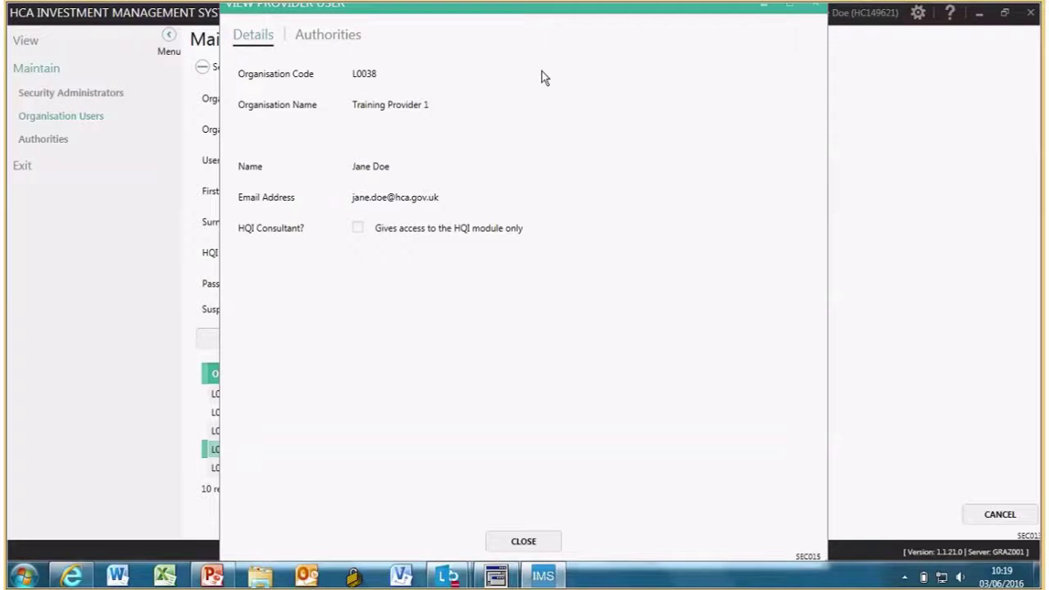
click(339, 41)
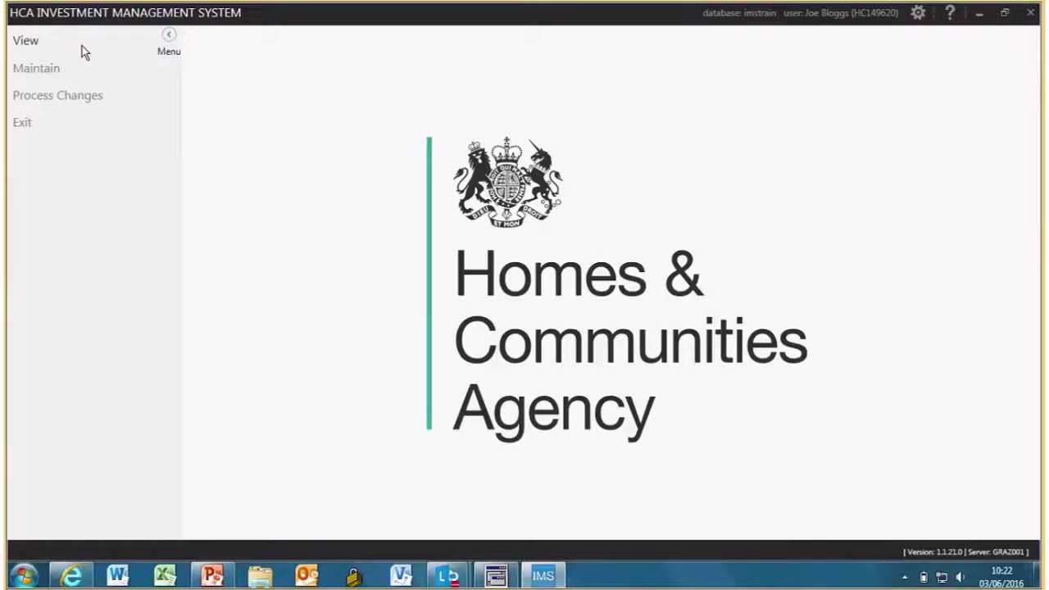
- List Training Provider 1's organisation users and open the record of the fifth listed user for editing
click(33, 72)
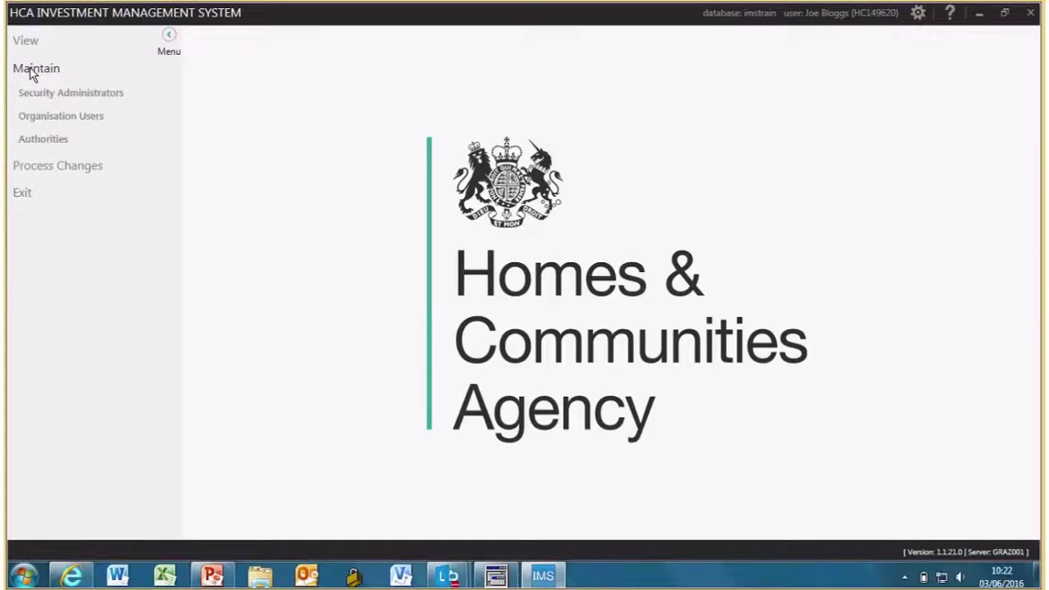
click(43, 122)
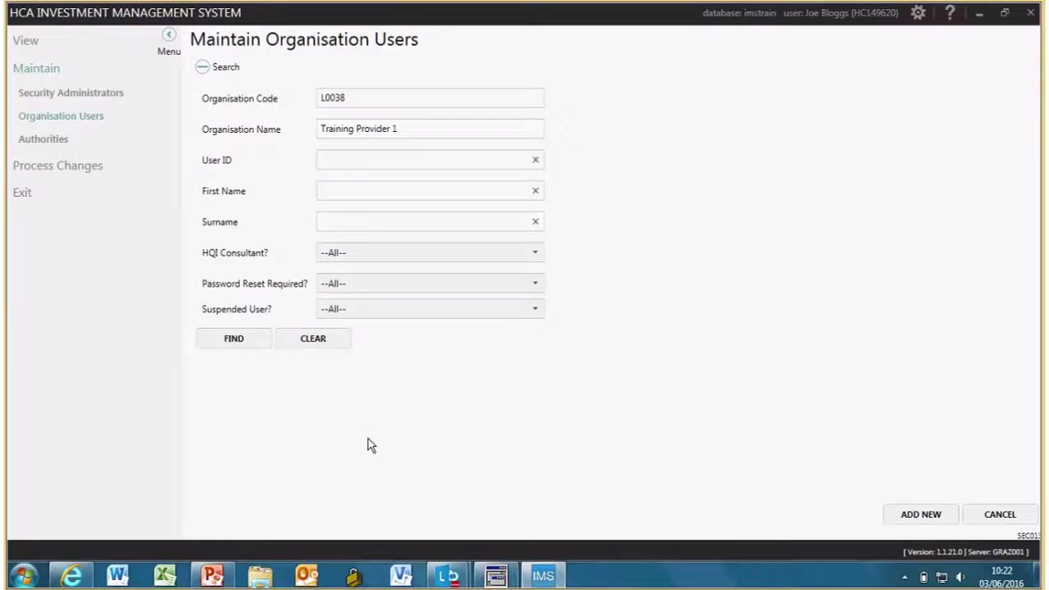
click(228, 339)
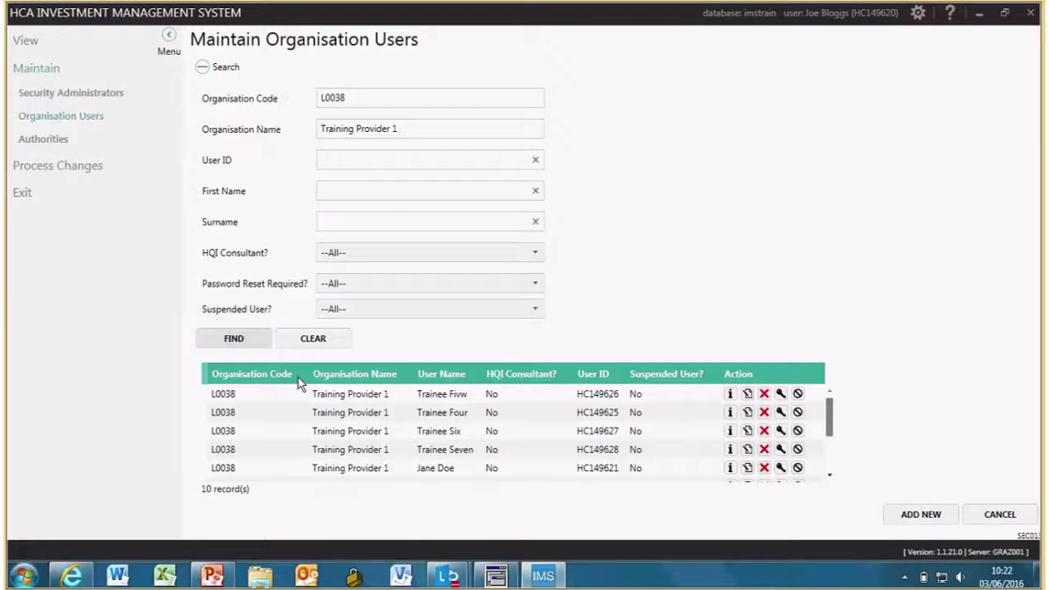
click(312, 467)
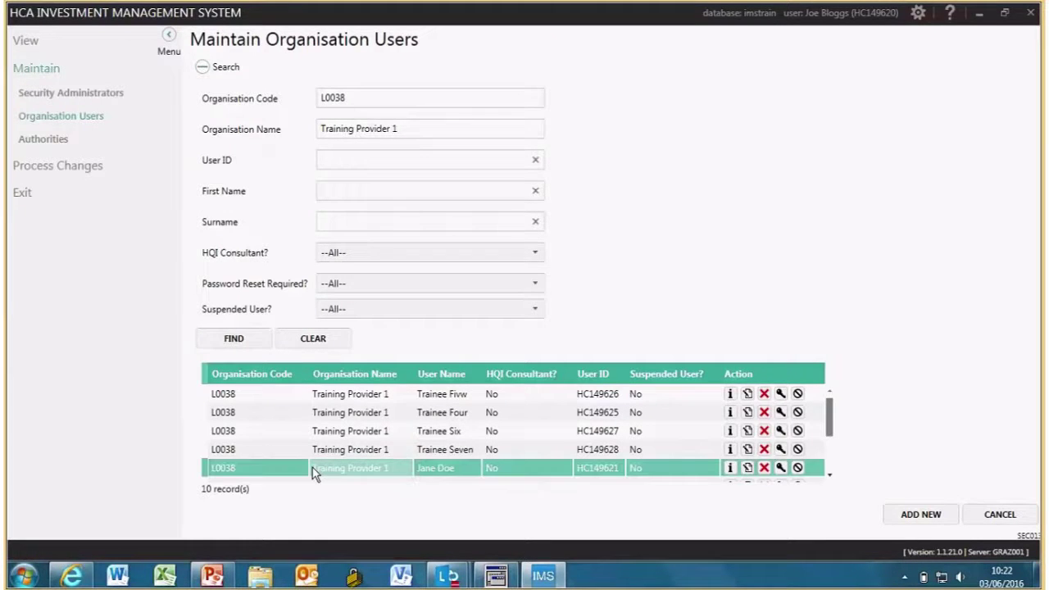
double_click(315, 470)
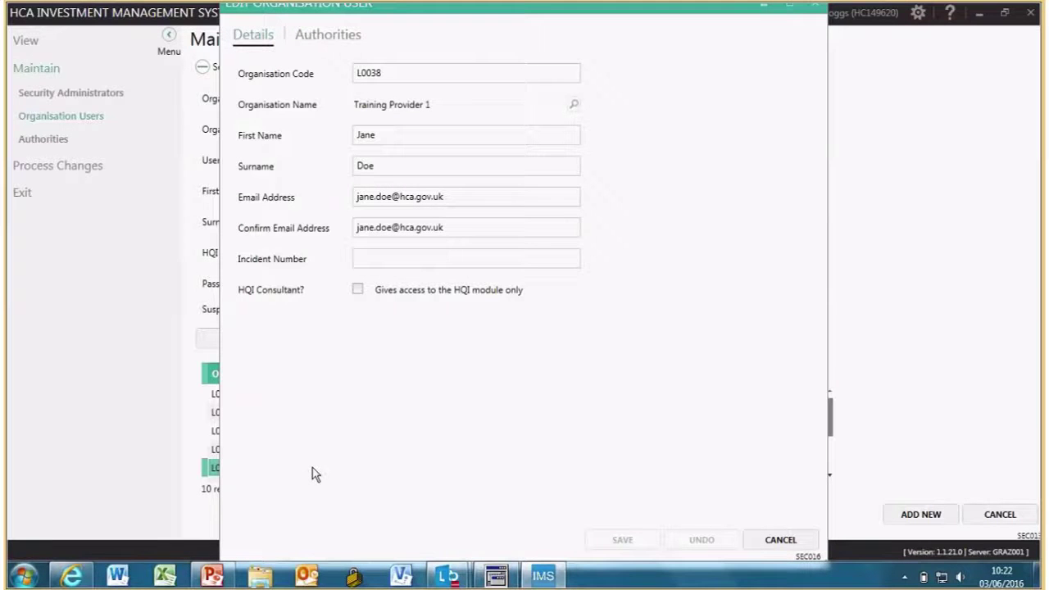
- Add the "RP - Provider Reports" authority to the user, save the change request, and close the organisation users screen
click(357, 263)
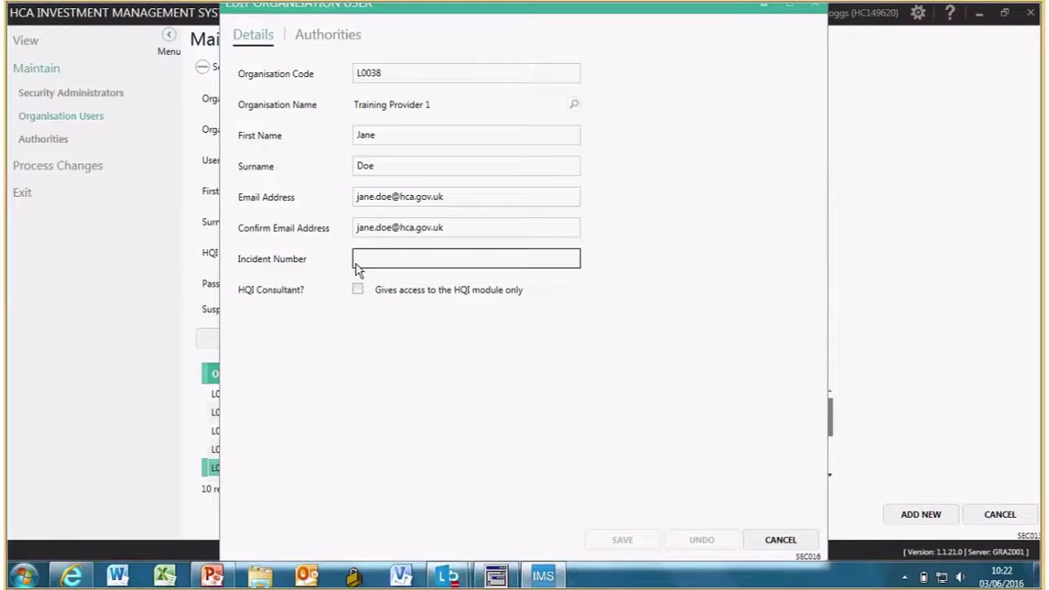
click(327, 39)
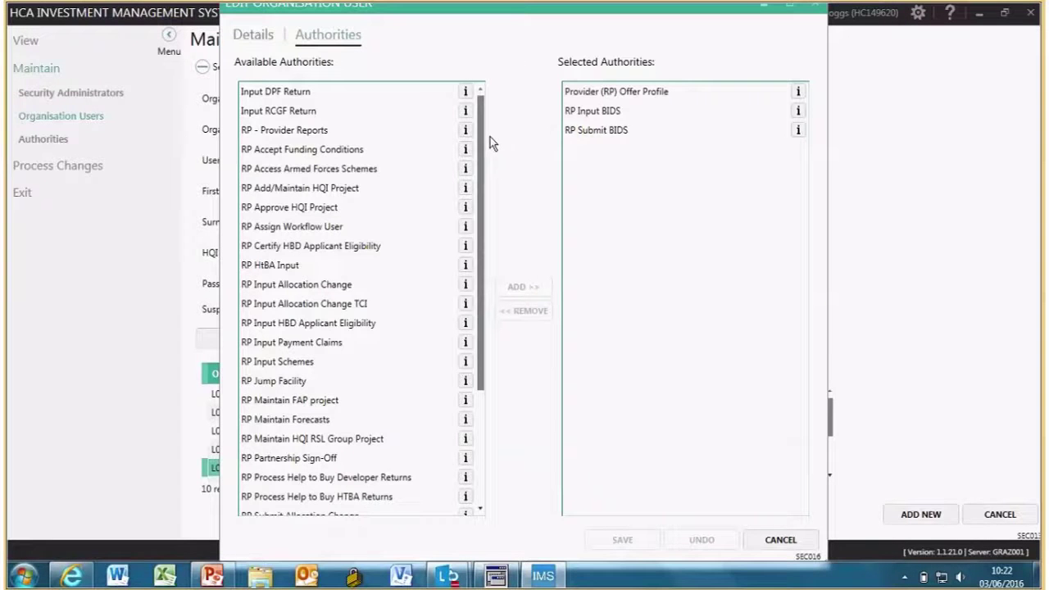
click(445, 132)
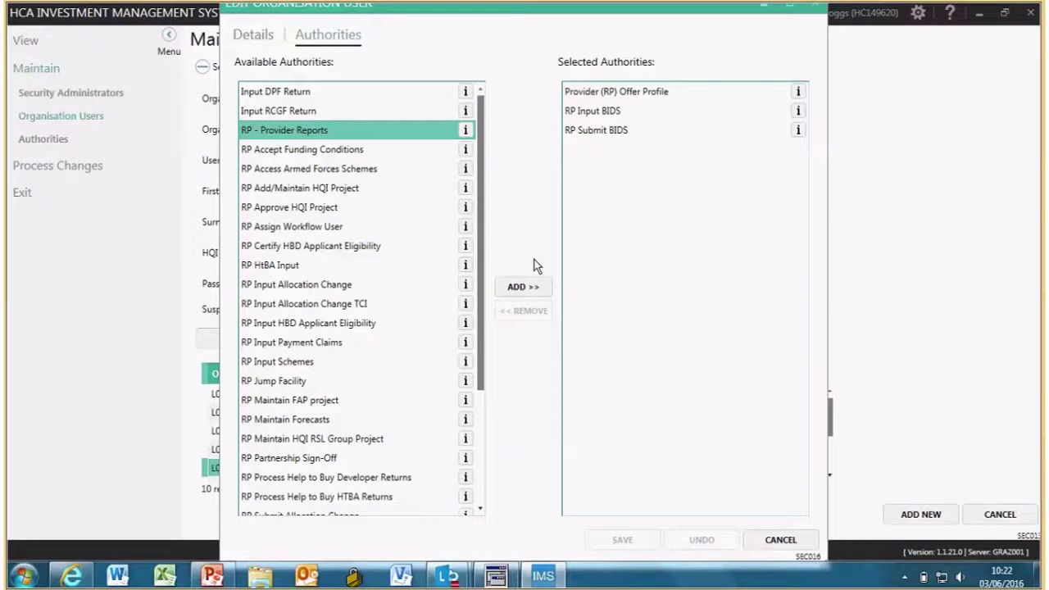
click(521, 288)
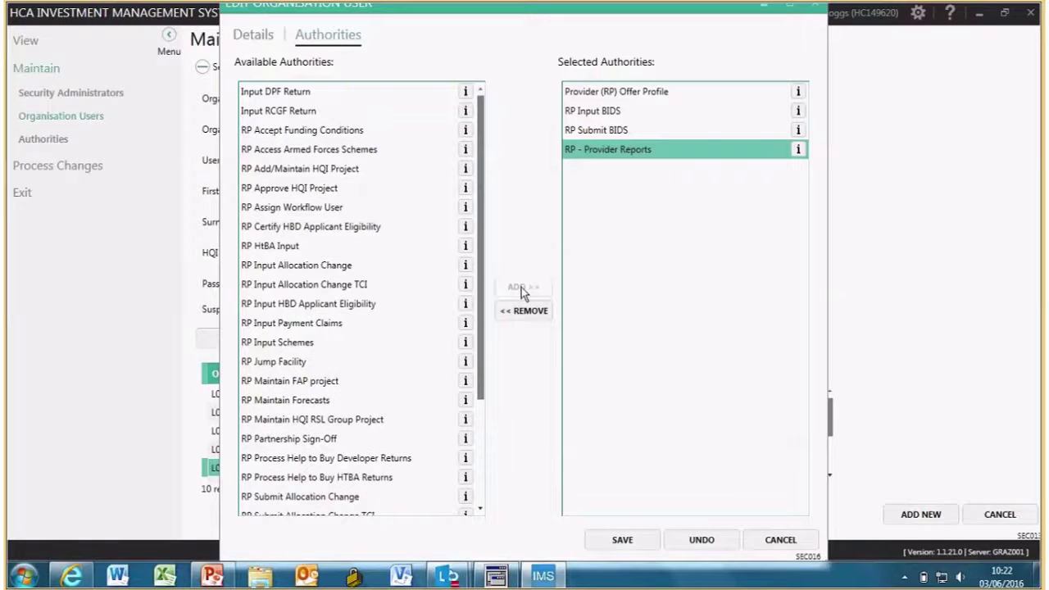
click(623, 540)
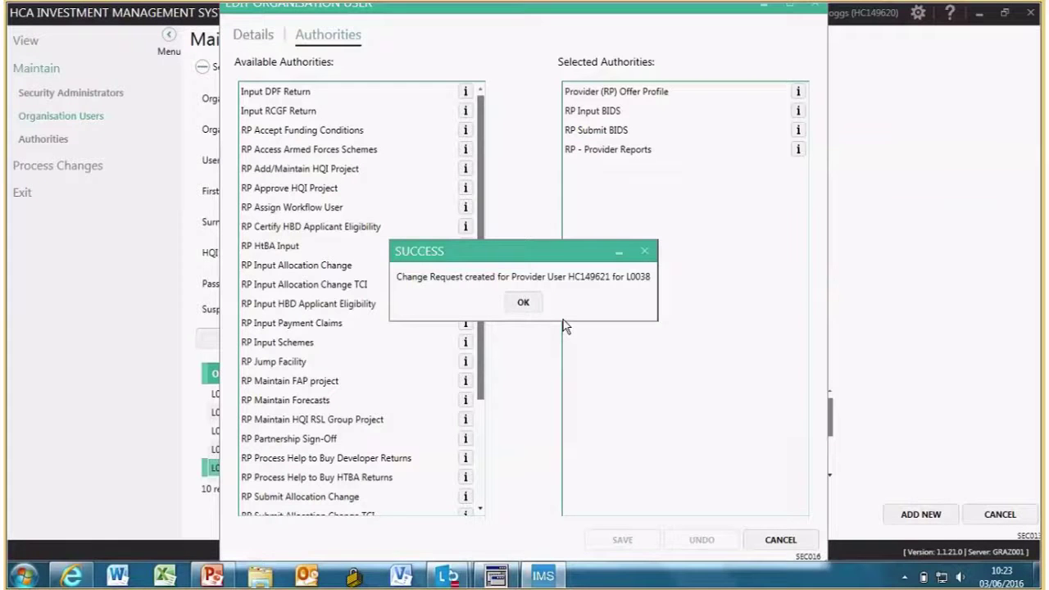
click(523, 301)
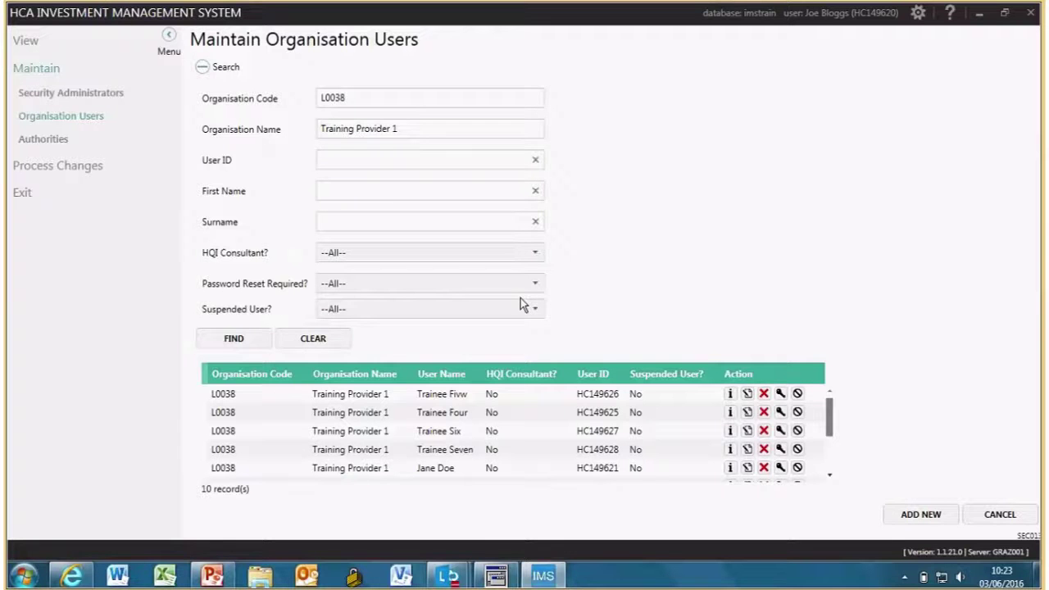
click(1000, 512)
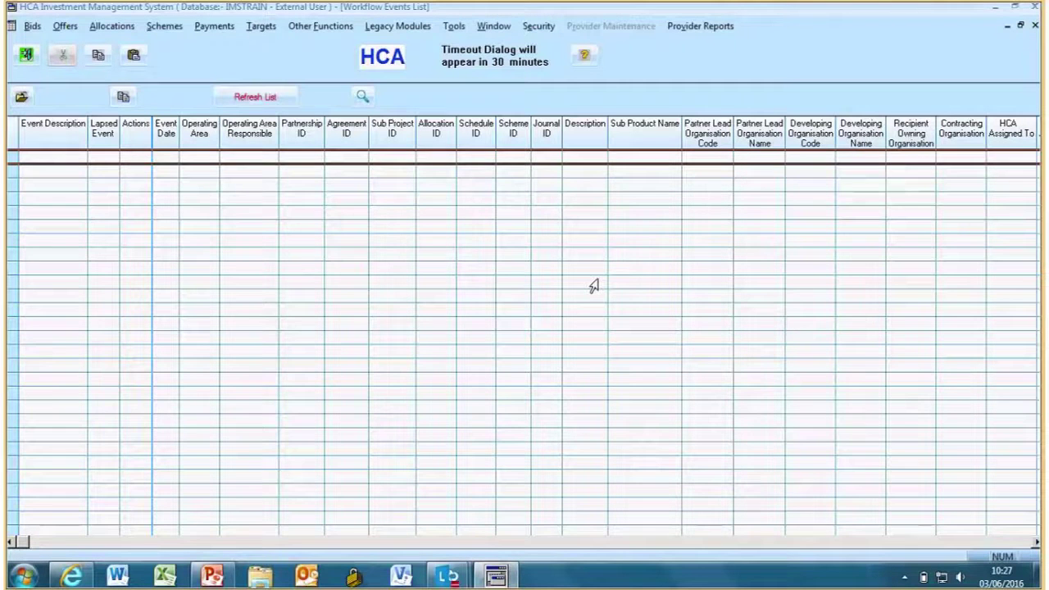
- Open Provider Reports and generate the Forecast Milestones report with the sub type All Milestones
click(704, 33)
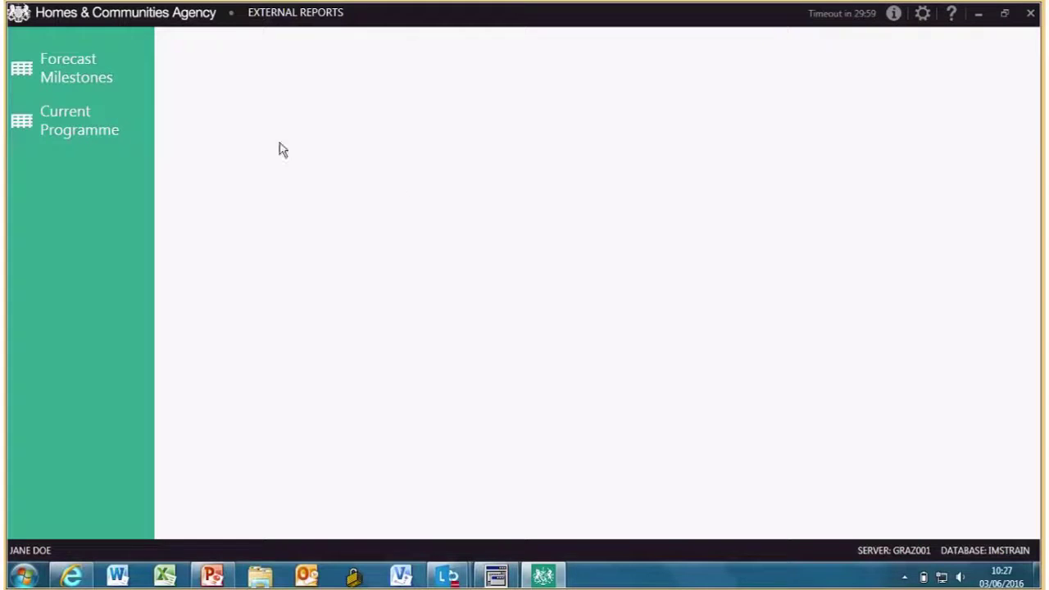
click(59, 69)
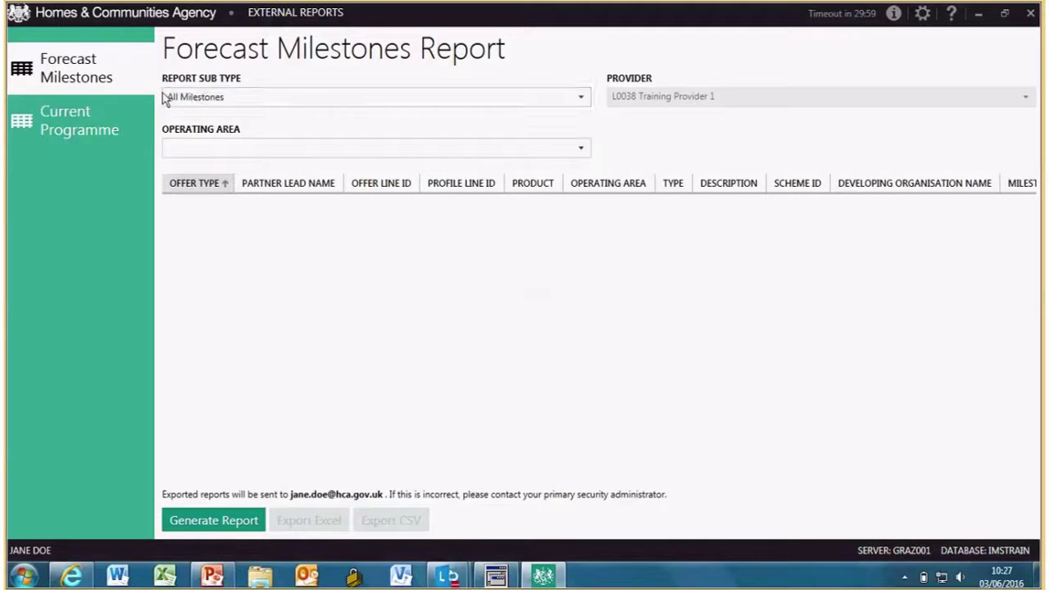
click(581, 99)
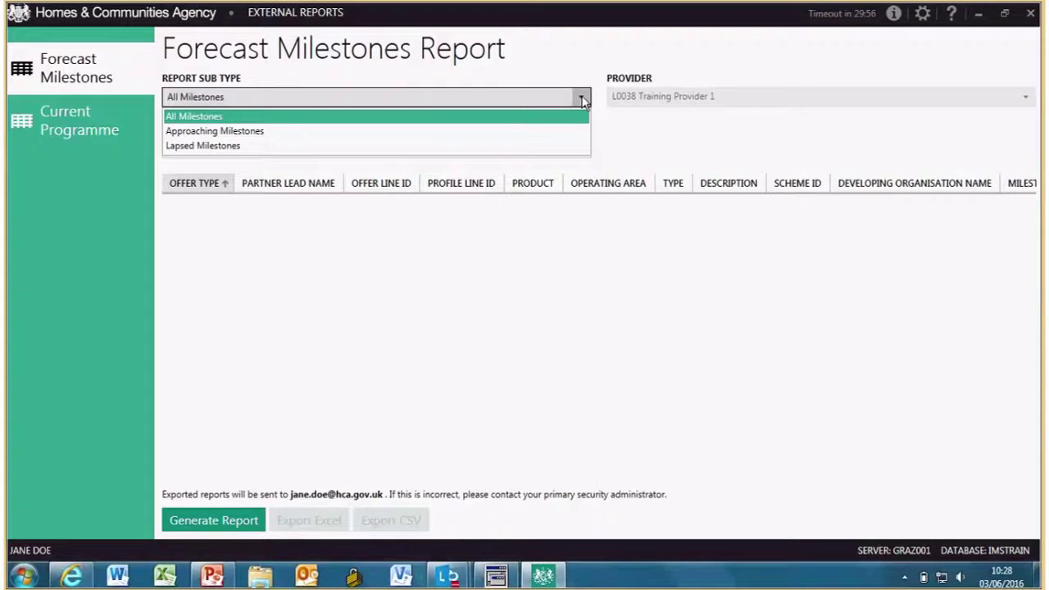
click(582, 99)
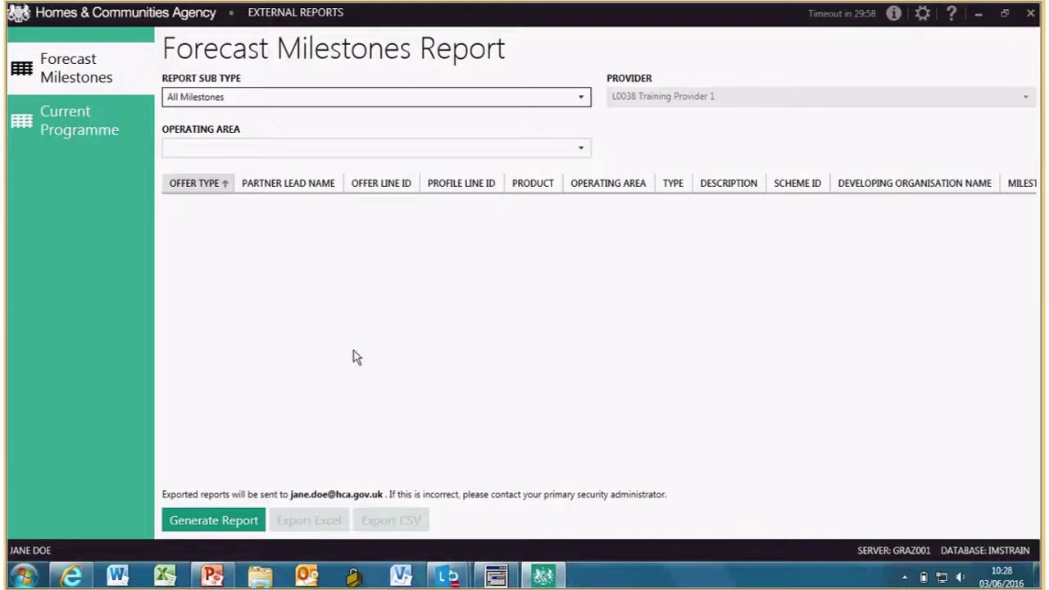
click(215, 522)
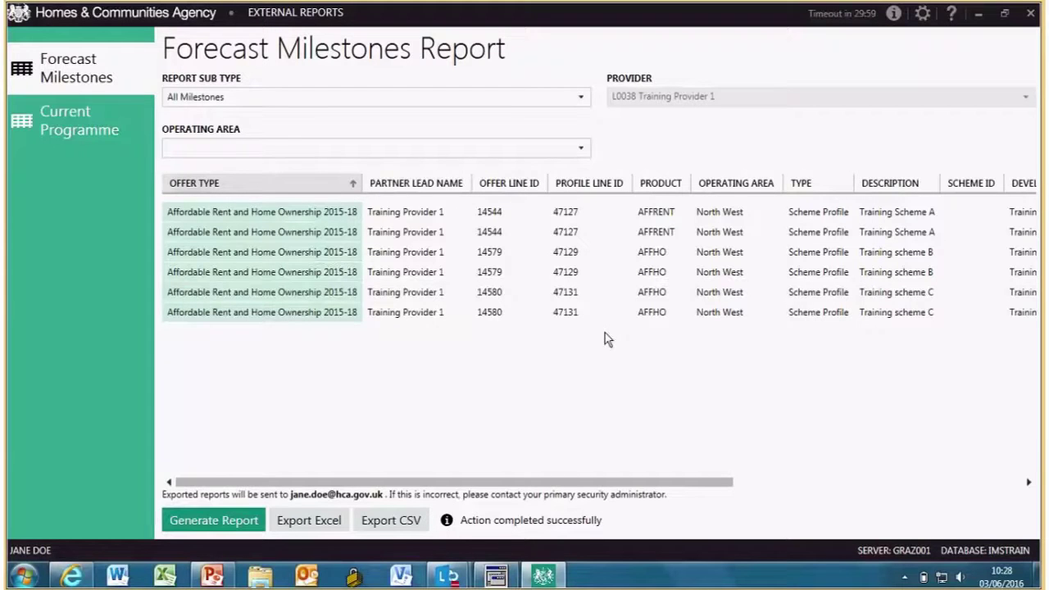
click(1029, 484)
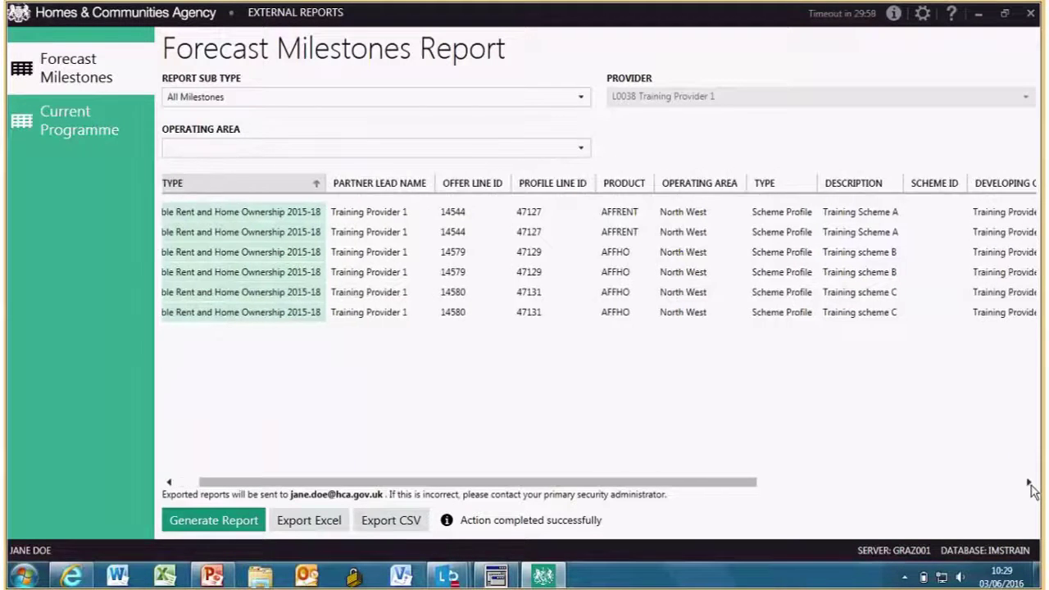
- Examine the All Milestones results, comparing the two Training Scheme A rows and reviewing the forecast date, milestone, funding and units columns
click(1029, 484)
click(1029, 484)
click(1029, 483)
click(708, 216)
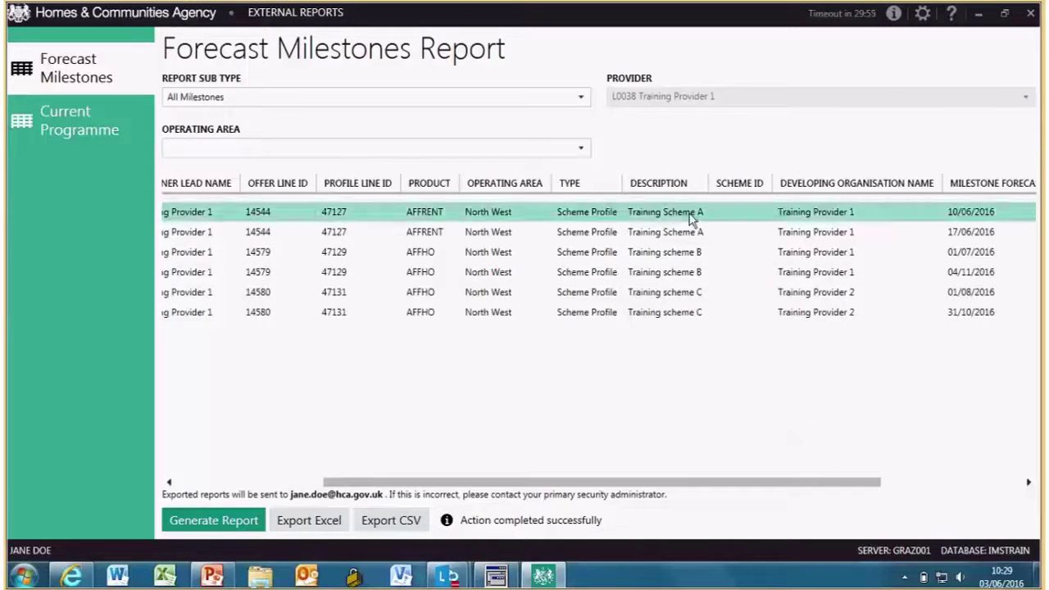
click(687, 234)
click(672, 213)
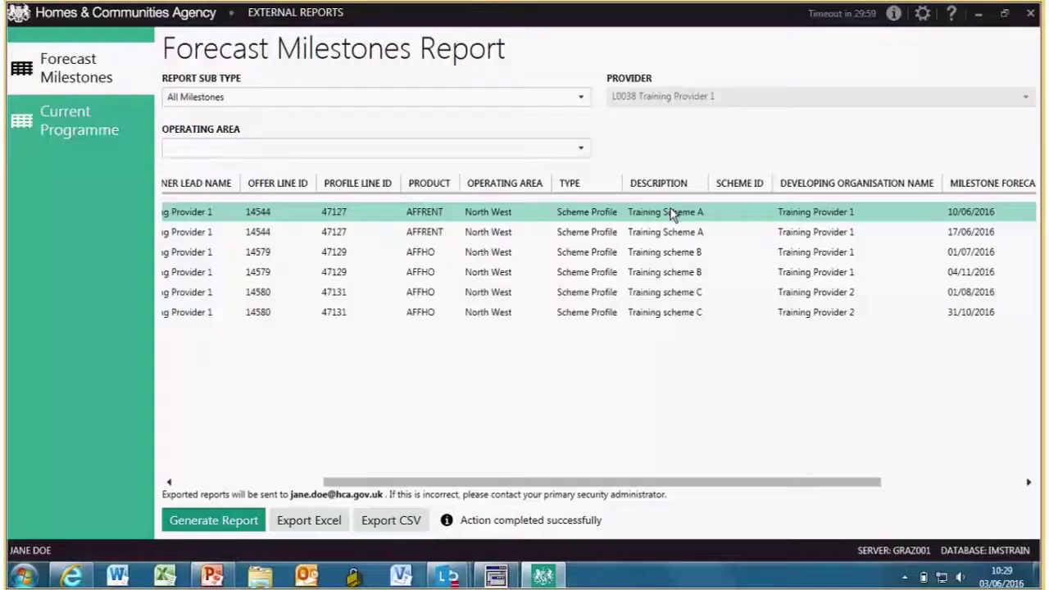
click(671, 233)
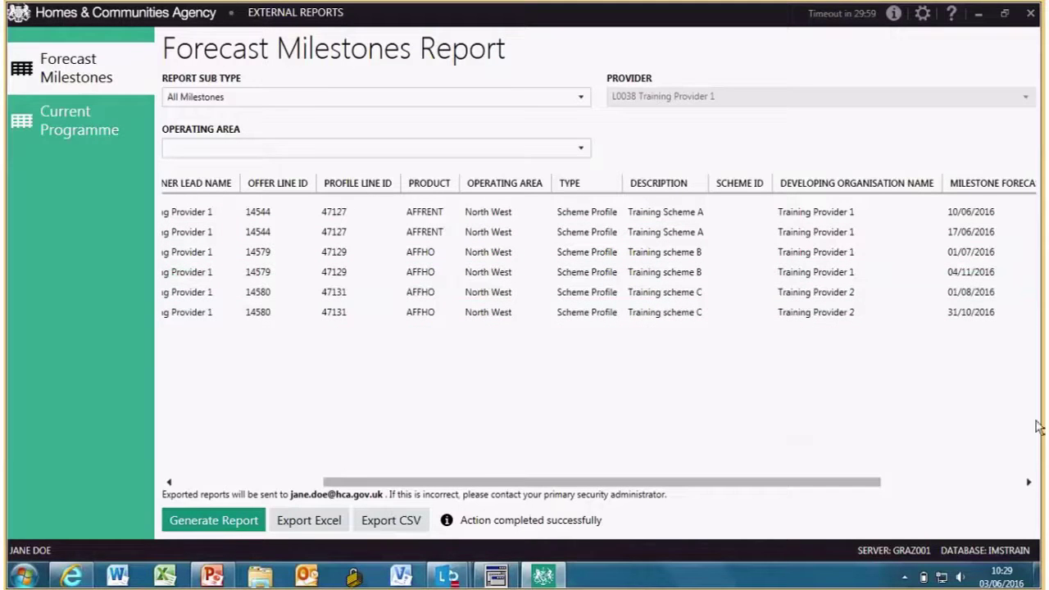
click(1029, 484)
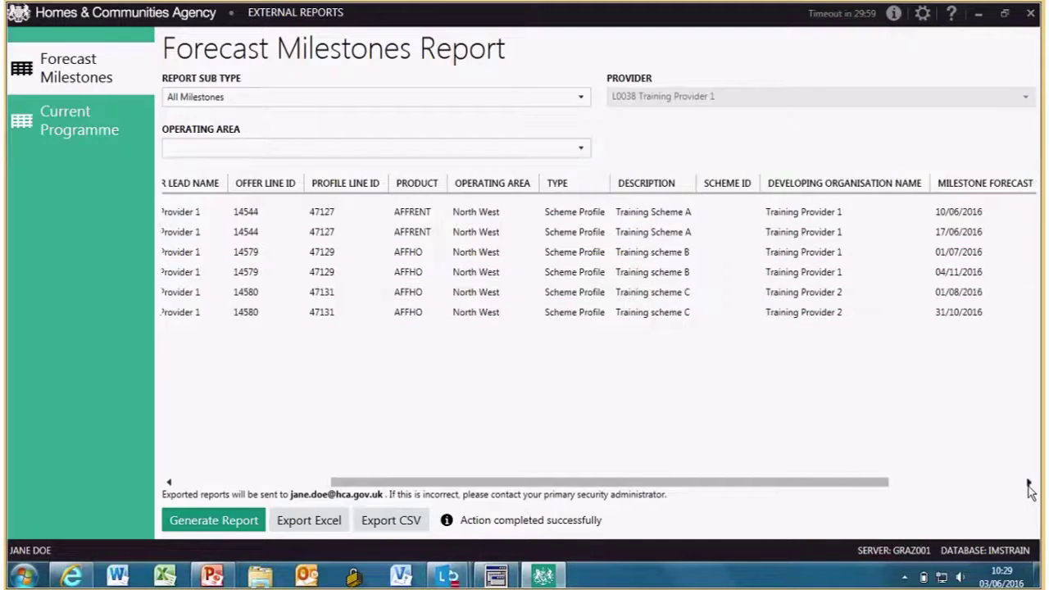
click(1029, 484)
click(1029, 484)
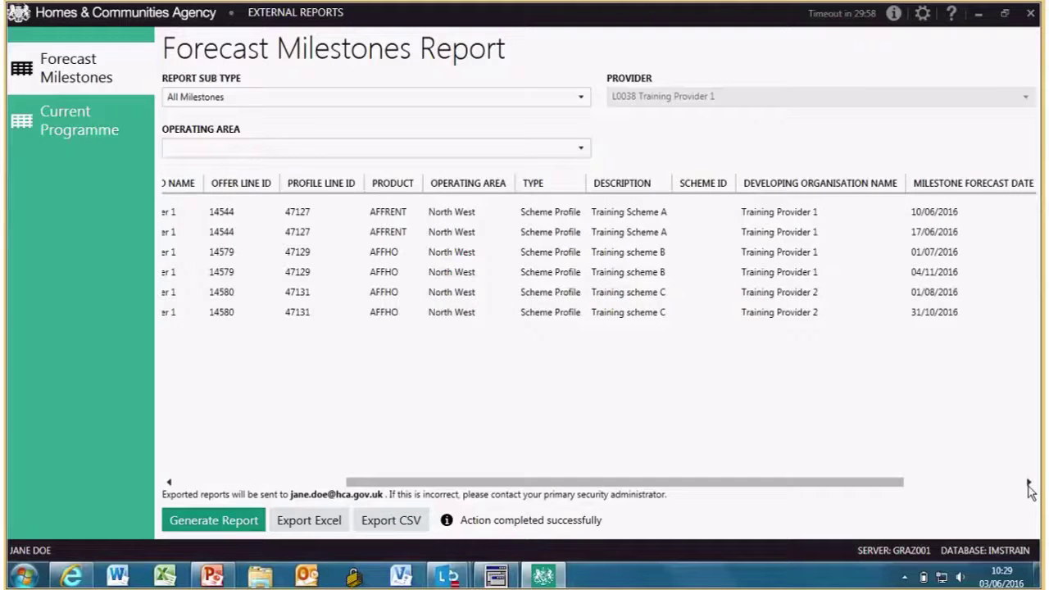
click(1029, 483)
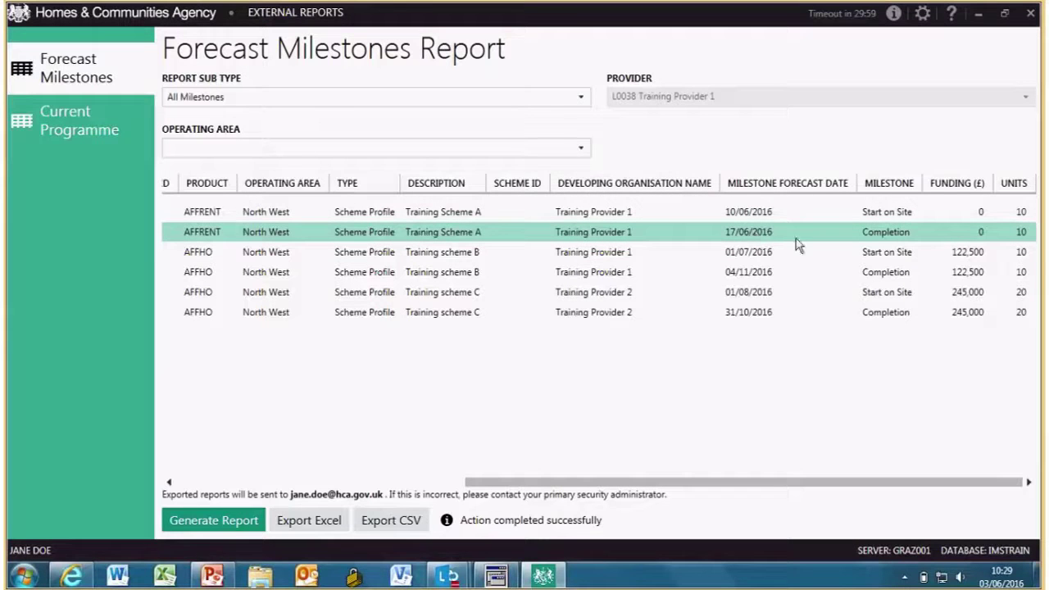
click(947, 254)
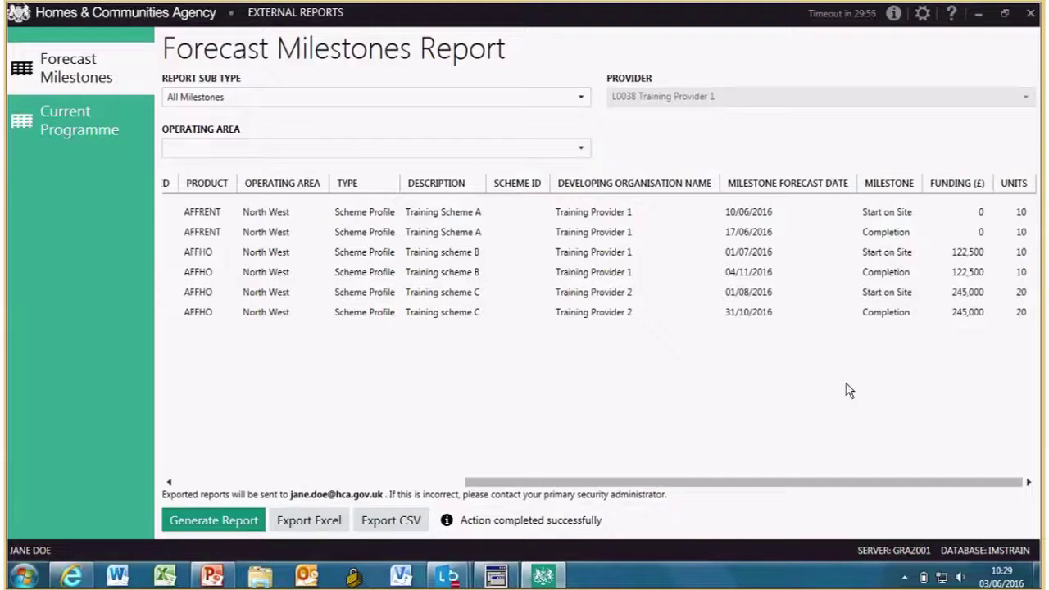
- Generate the Forecast Milestones report with the sub type Lapsed Milestones
click(581, 99)
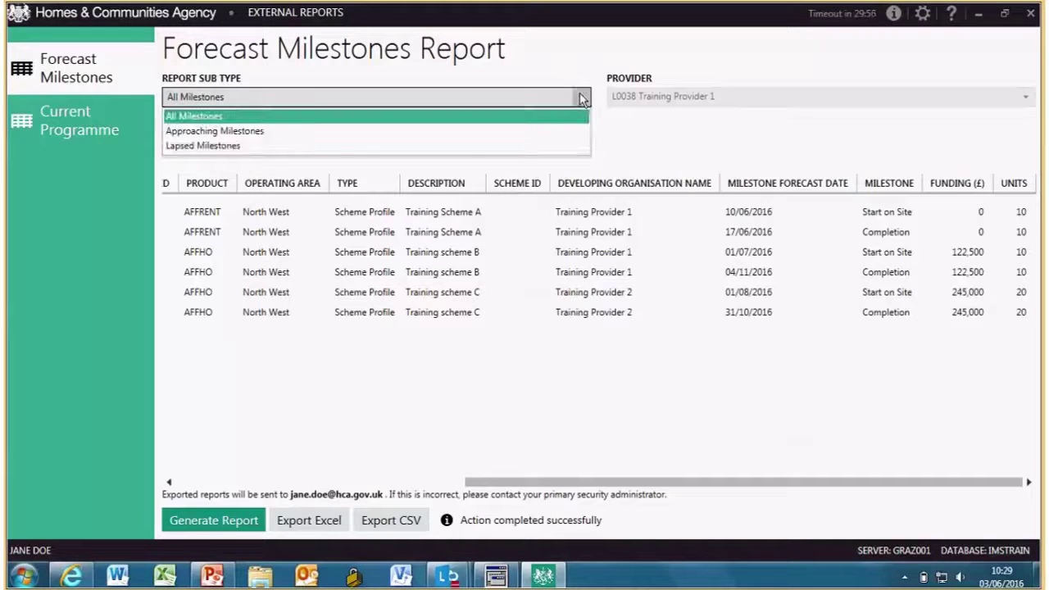
click(433, 146)
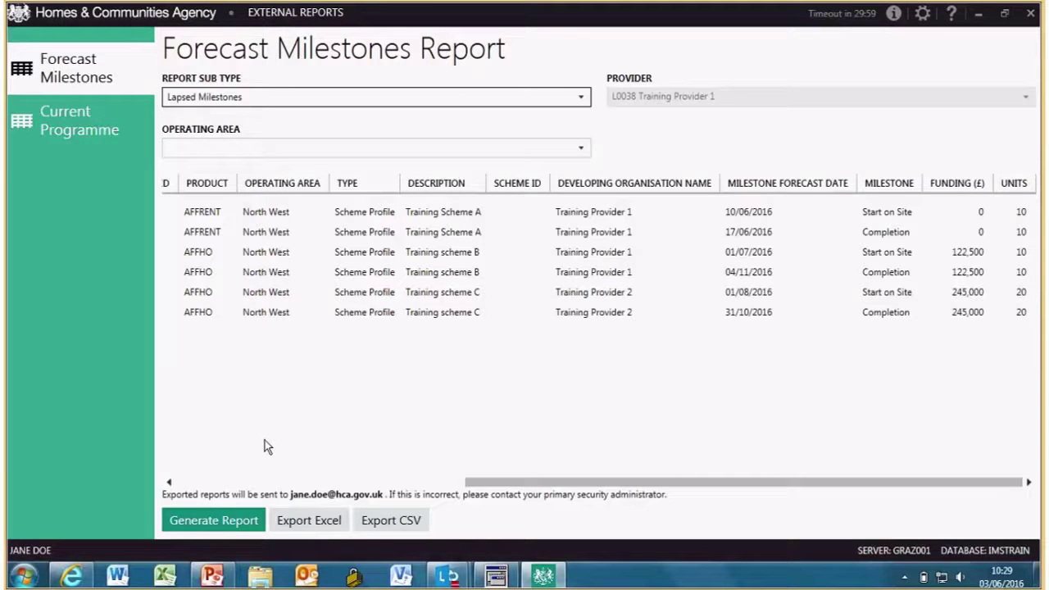
click(228, 523)
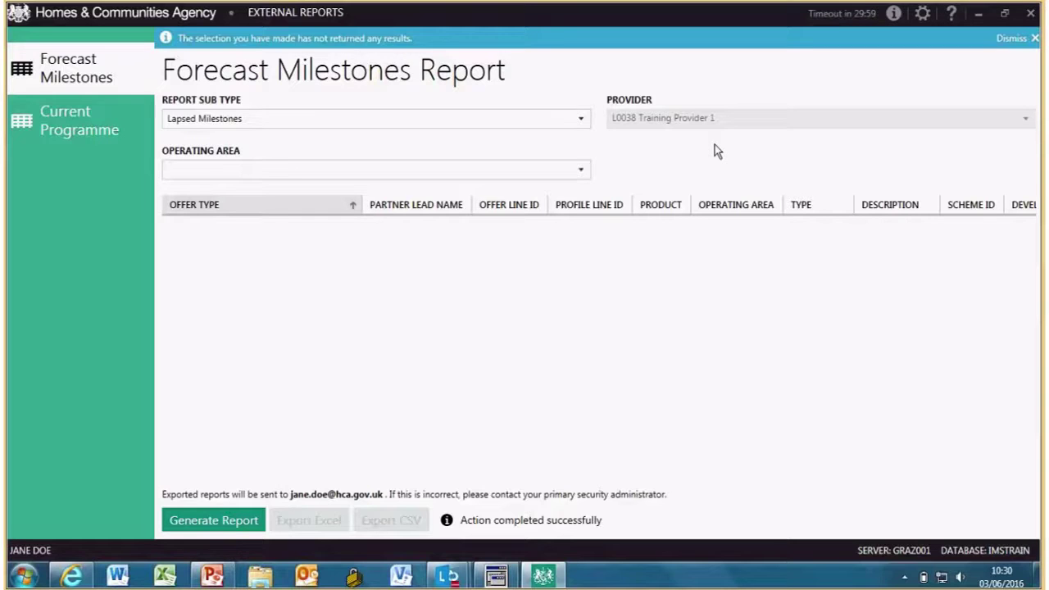
- Generate the Forecast Milestones report with the sub type Approaching Milestones and the approaching criteria "Current month and next three months"
click(582, 121)
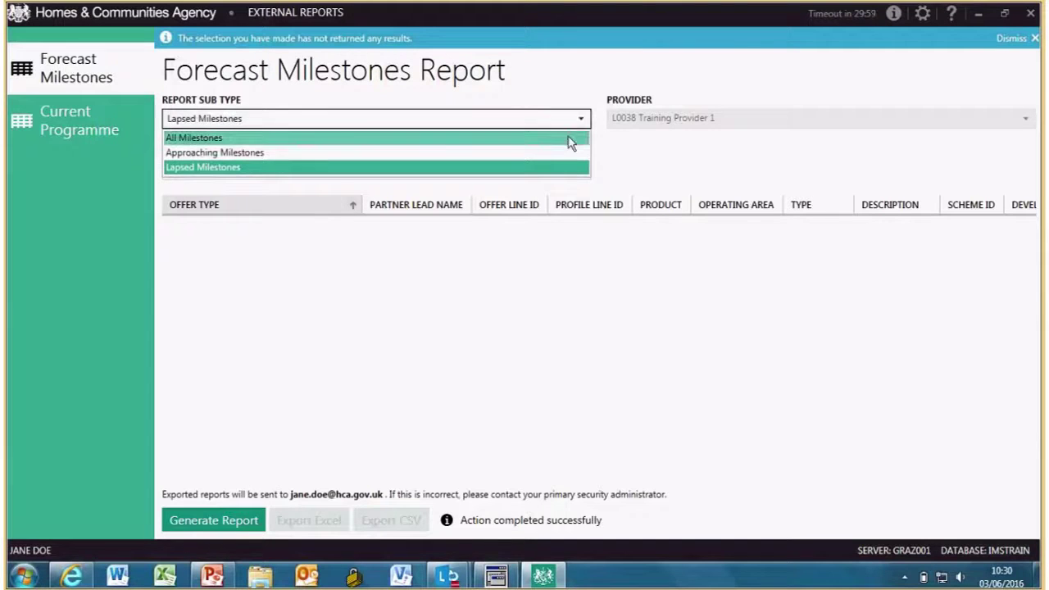
click(571, 155)
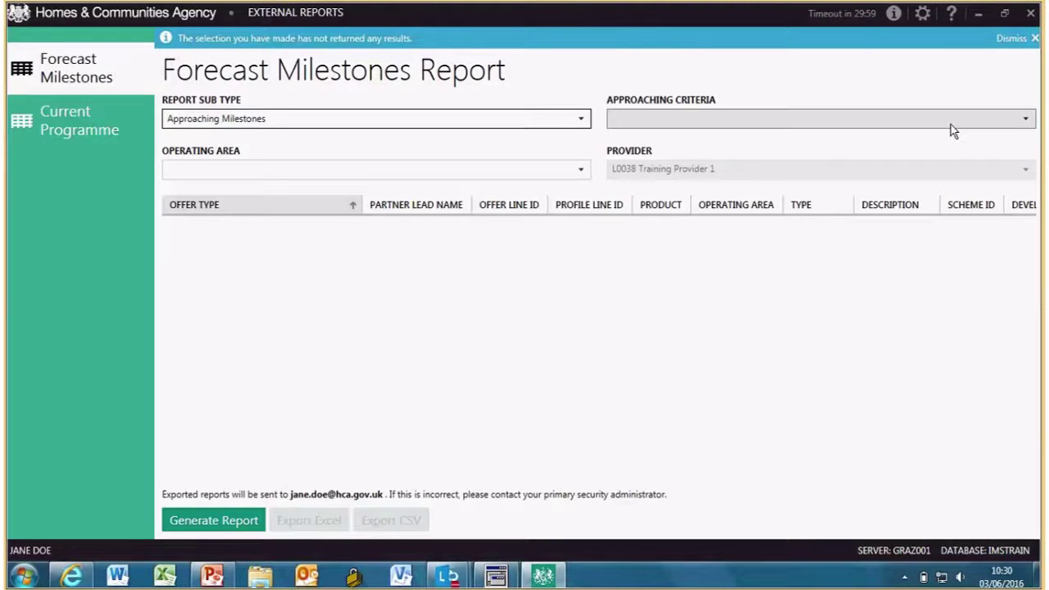
click(1027, 120)
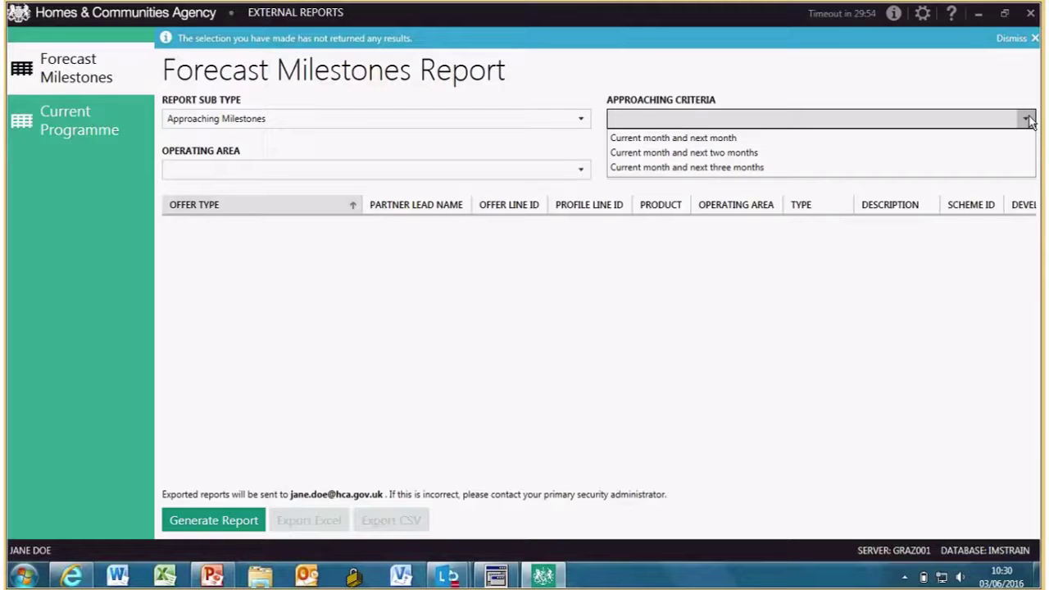
click(995, 168)
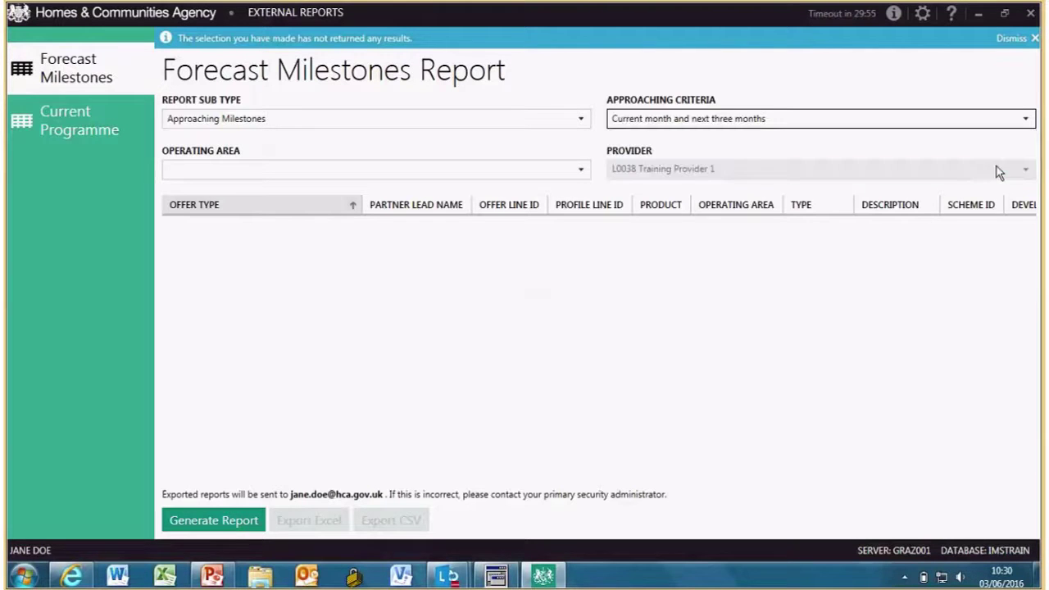
click(205, 531)
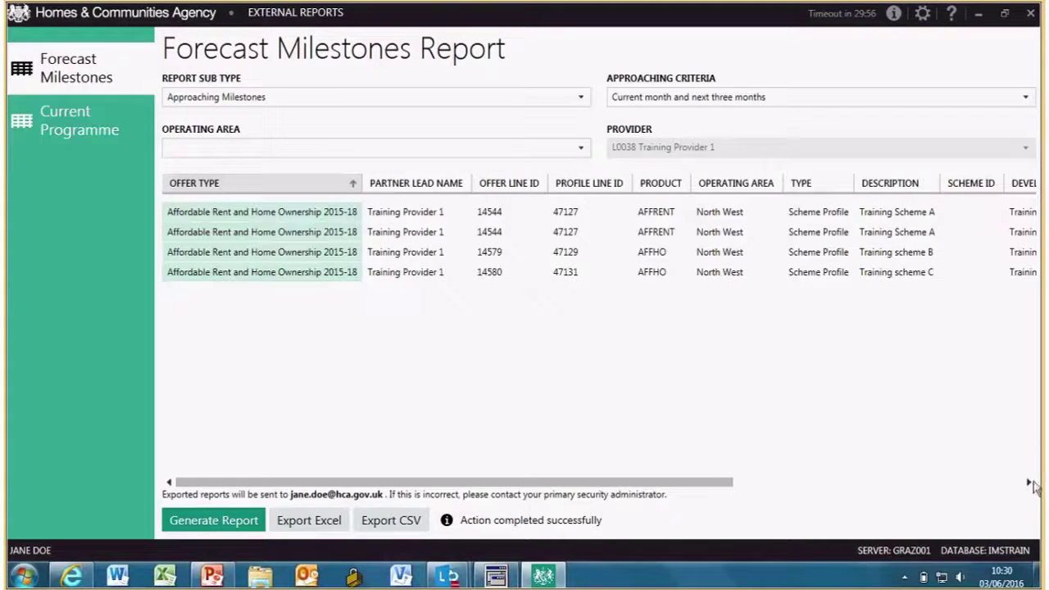
- Examine the approaching milestones results through to the milestone forecast date, milestone, funding and units columns
click(1029, 483)
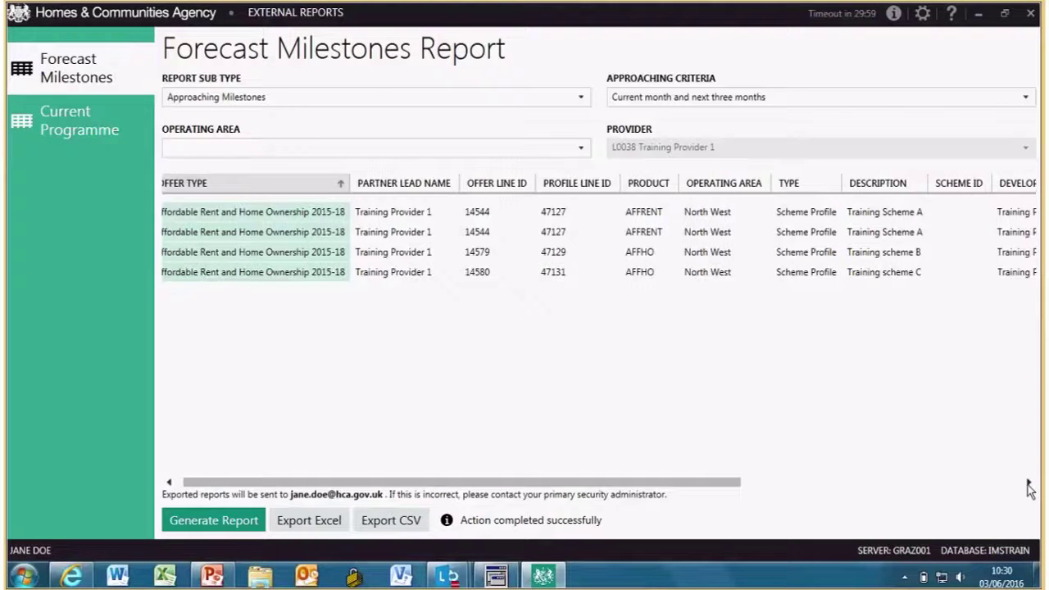
click(1029, 483)
click(1029, 483)
click(1029, 483)
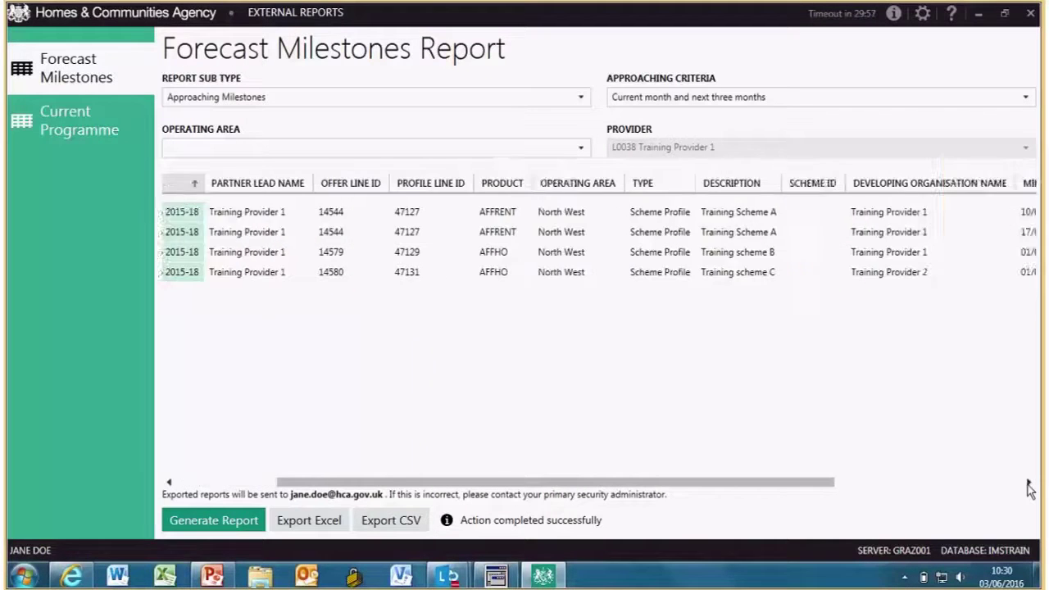
click(1029, 483)
click(1029, 483)
click(1029, 484)
click(1029, 483)
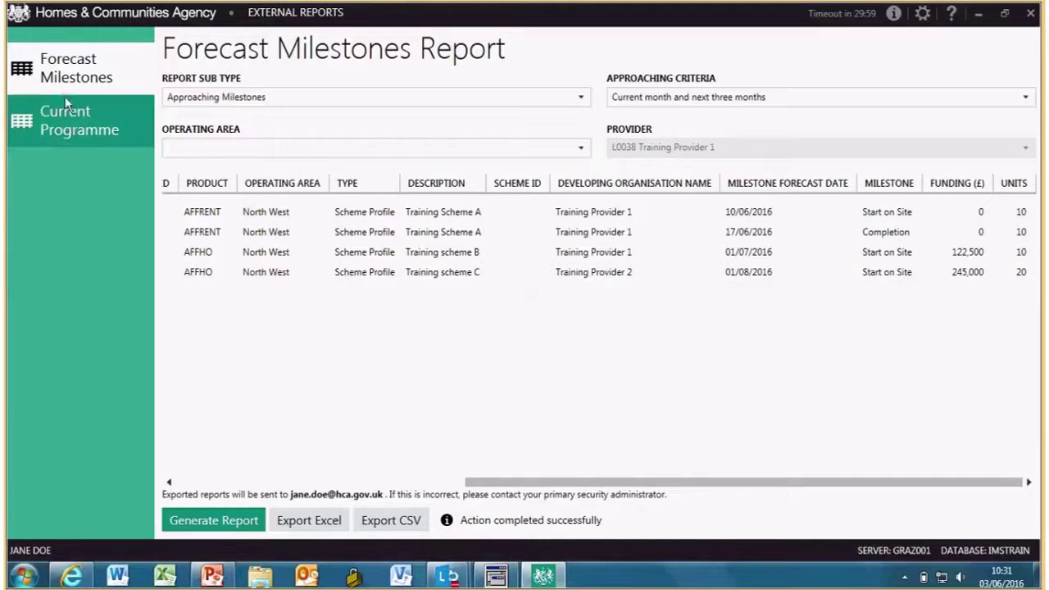
- Open the Current Programme report and generate it with the analysis type Unit Starts
click(65, 127)
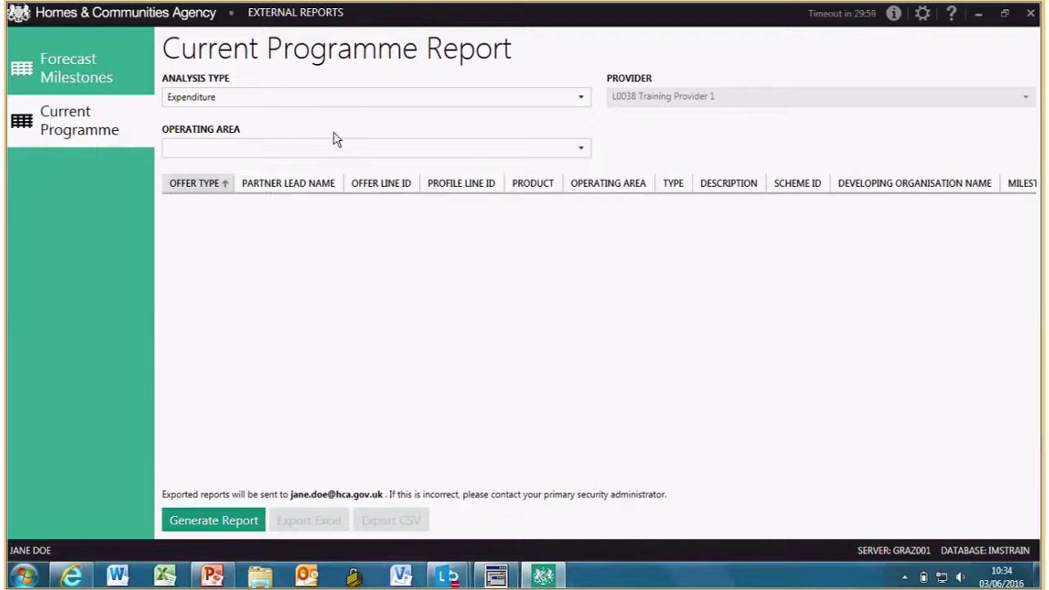
click(581, 99)
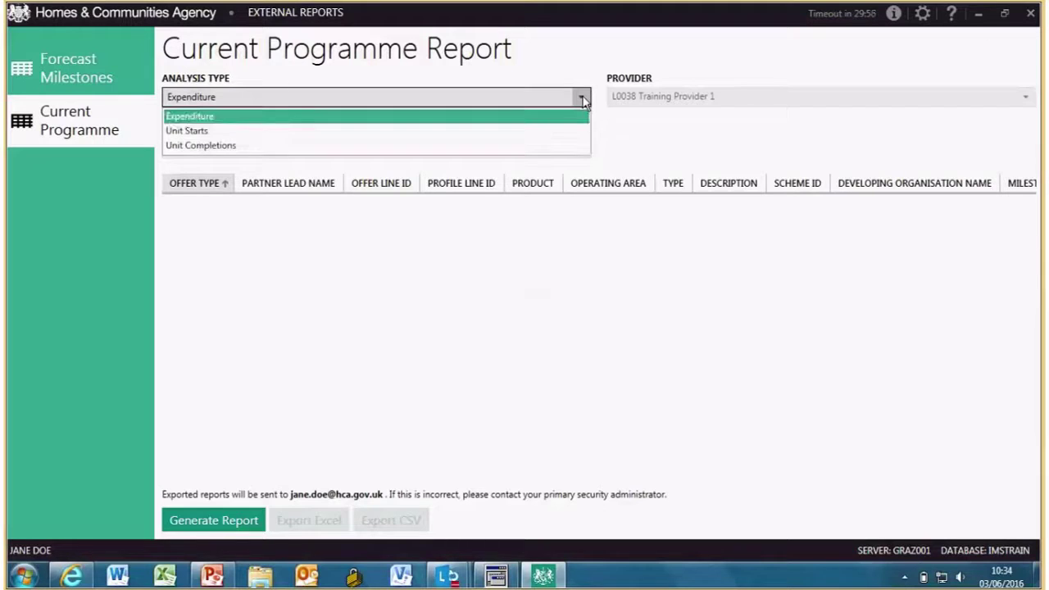
click(566, 135)
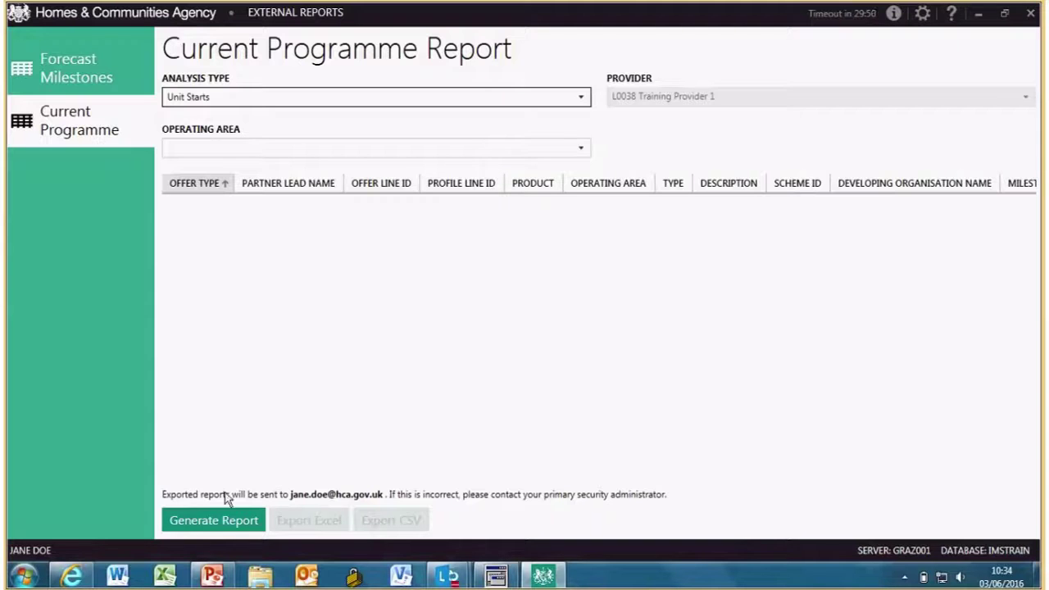
click(214, 521)
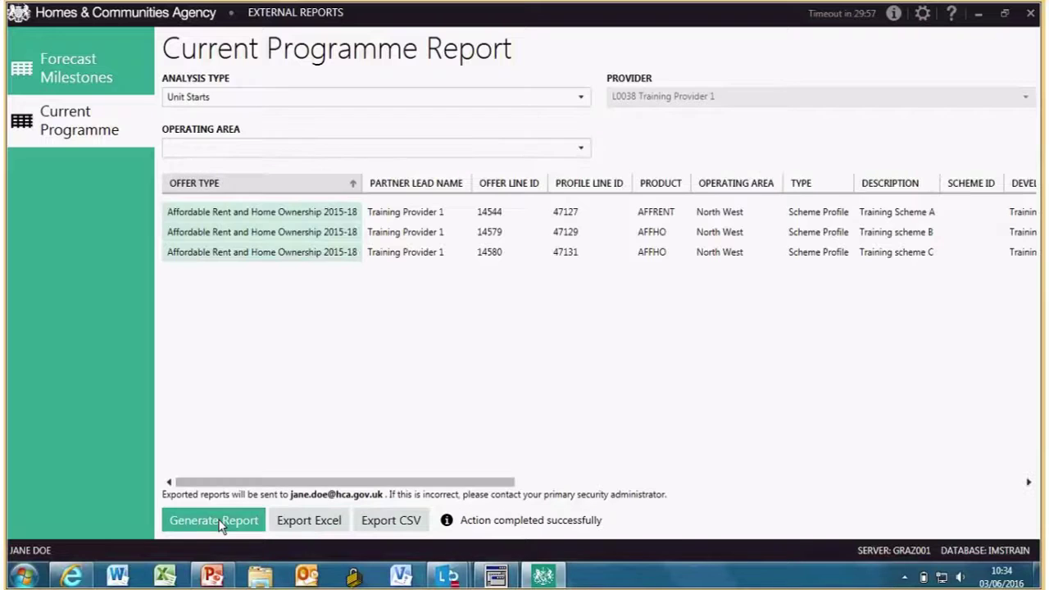
- Examine each scheme's units and monthly start profile in the Unit Starts results, through to the future year and balance columns
click(1028, 482)
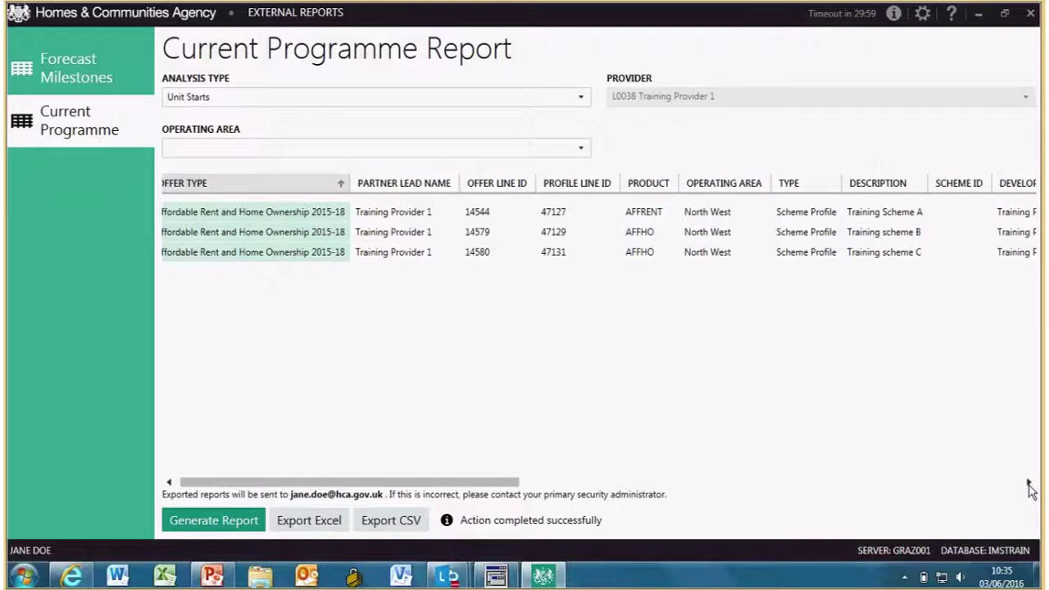
drag(1028, 484, 1029, 484)
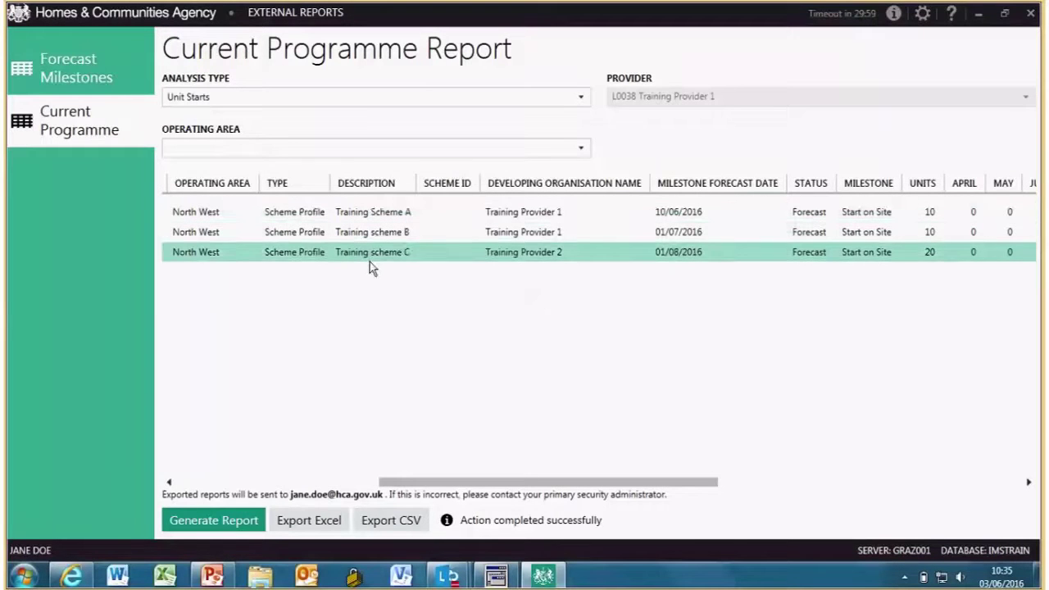
drag(1028, 483, 1030, 486)
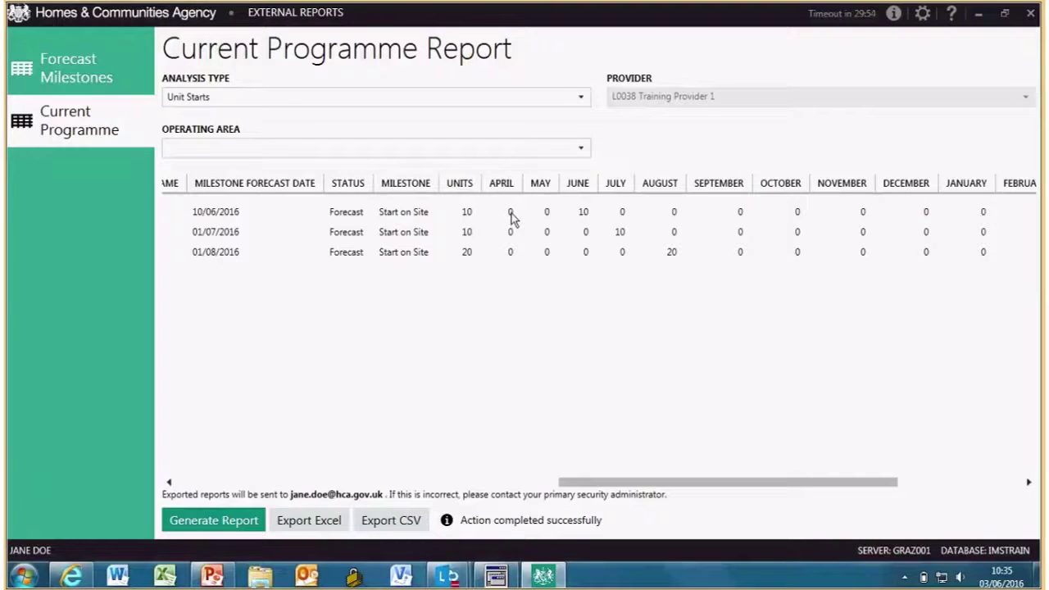
click(467, 211)
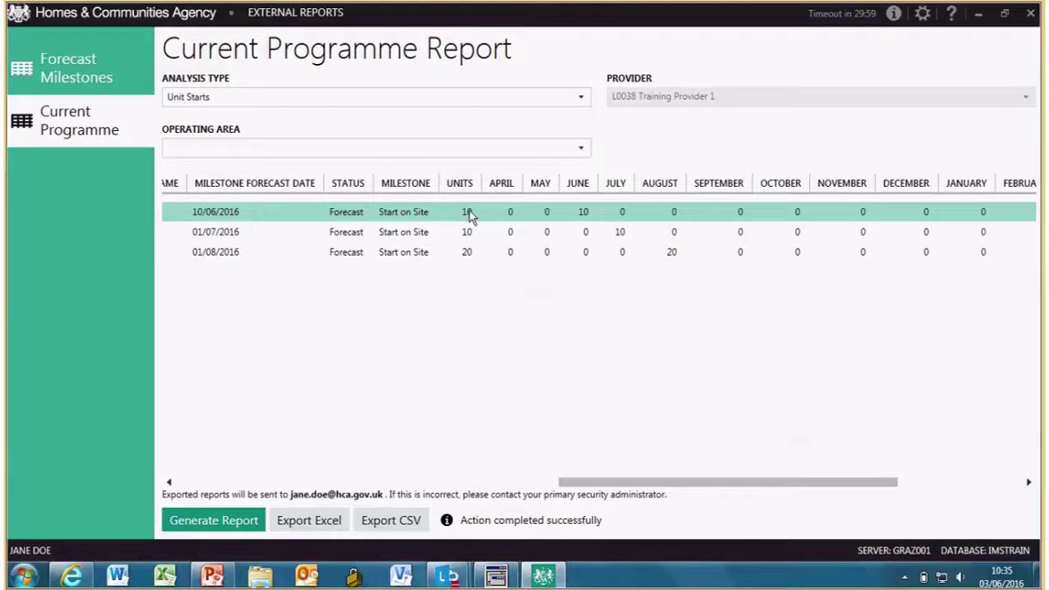
click(467, 236)
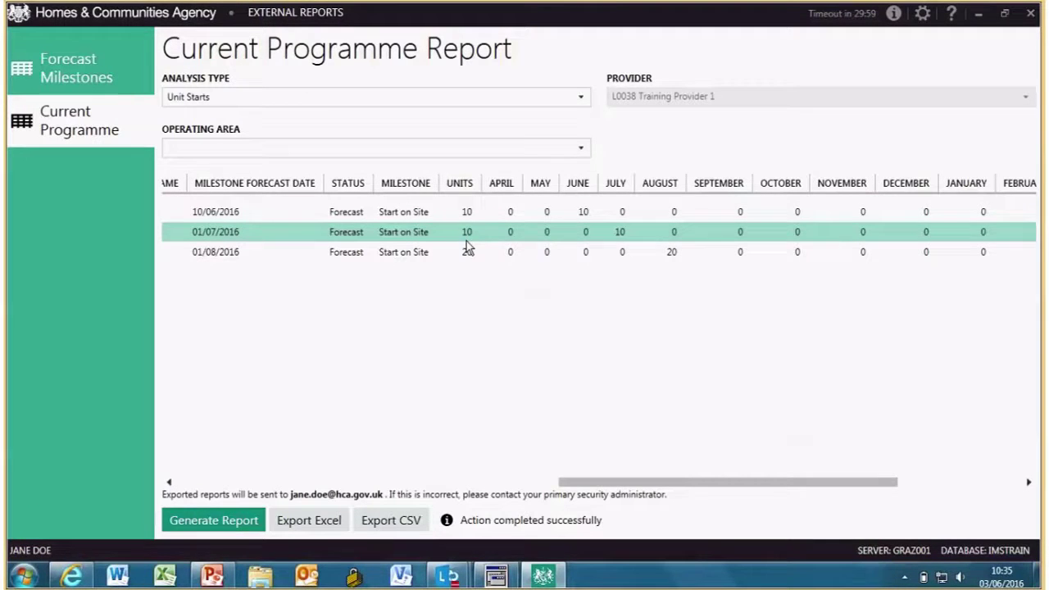
click(468, 254)
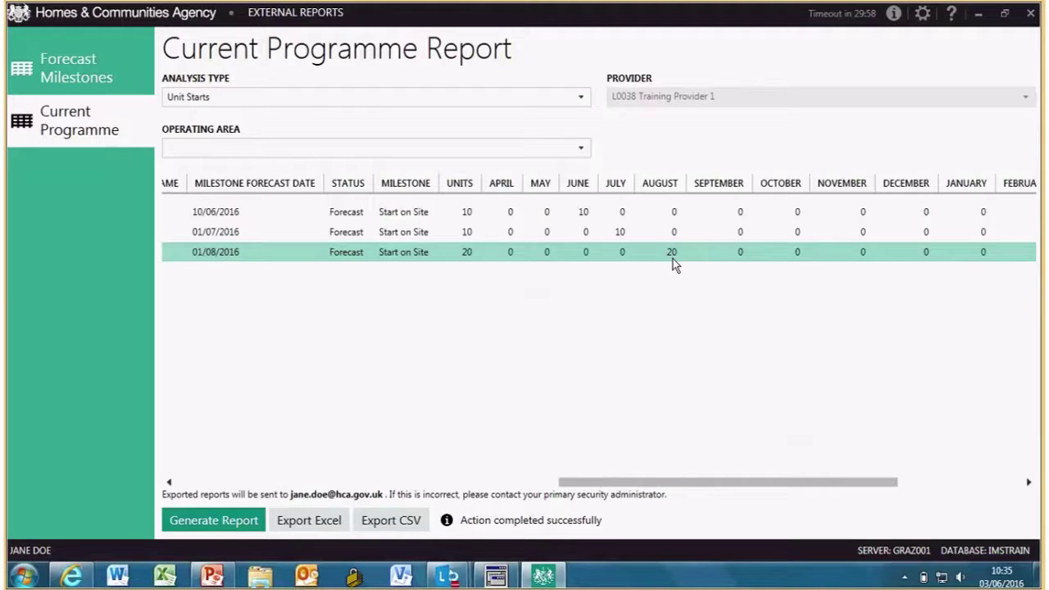
click(1031, 484)
click(1031, 483)
click(1030, 484)
click(1031, 483)
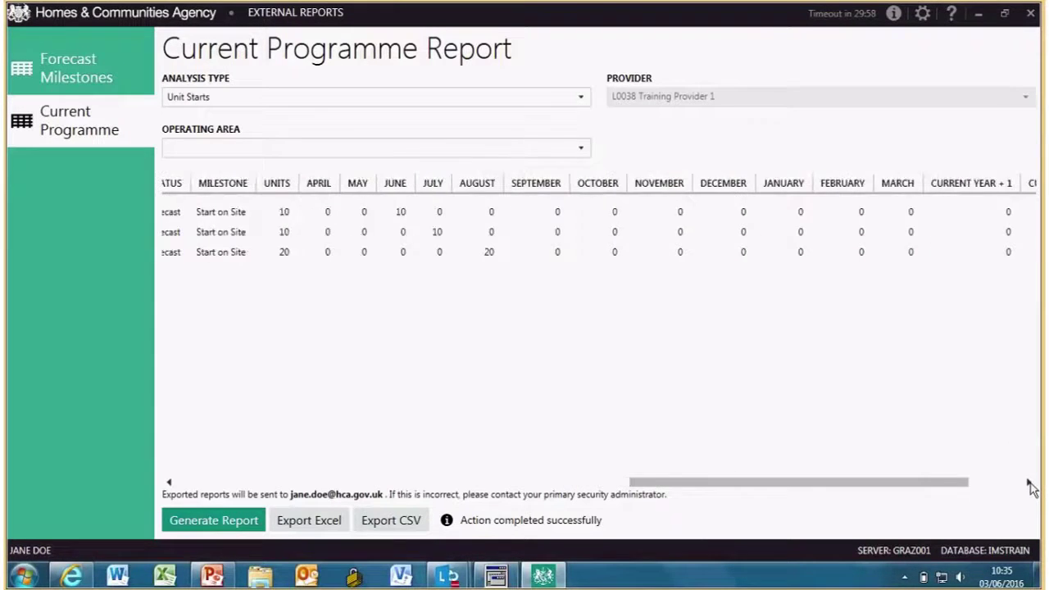
click(1029, 484)
click(1028, 483)
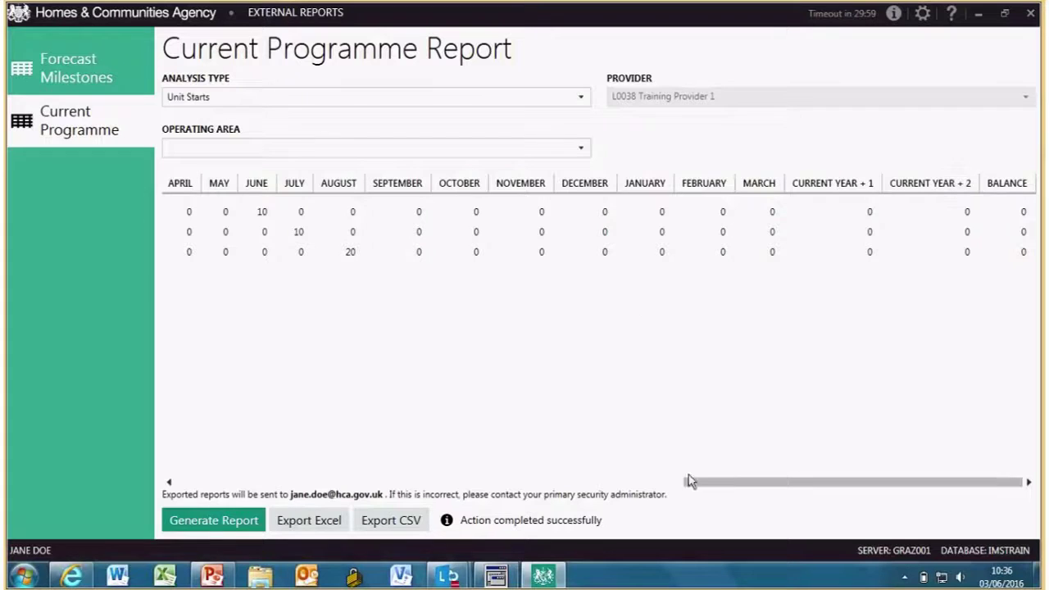
- Generate the Current Programme report with the analysis type Unit Completions
click(583, 99)
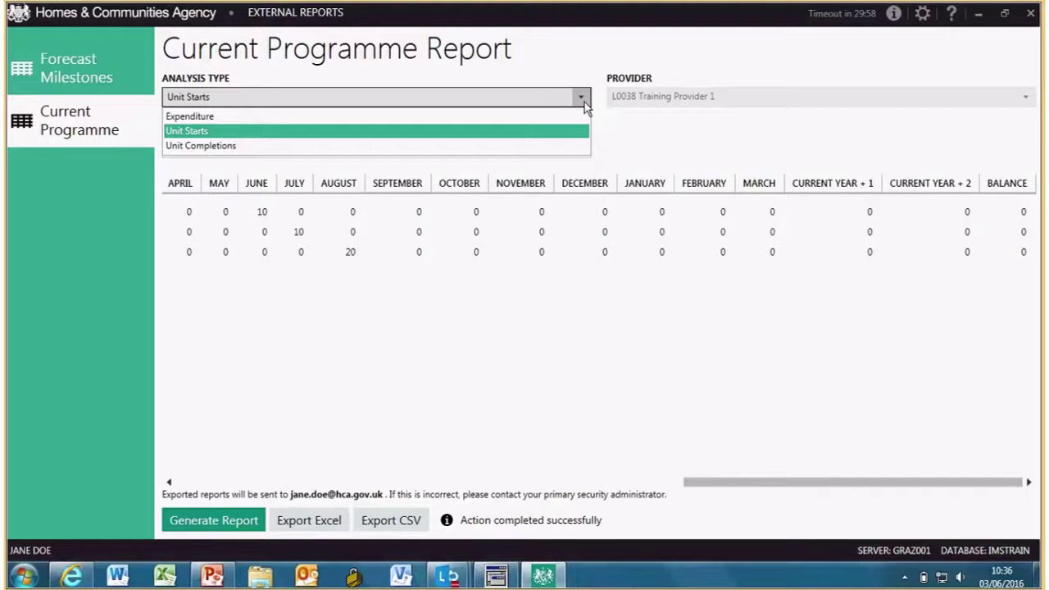
click(559, 145)
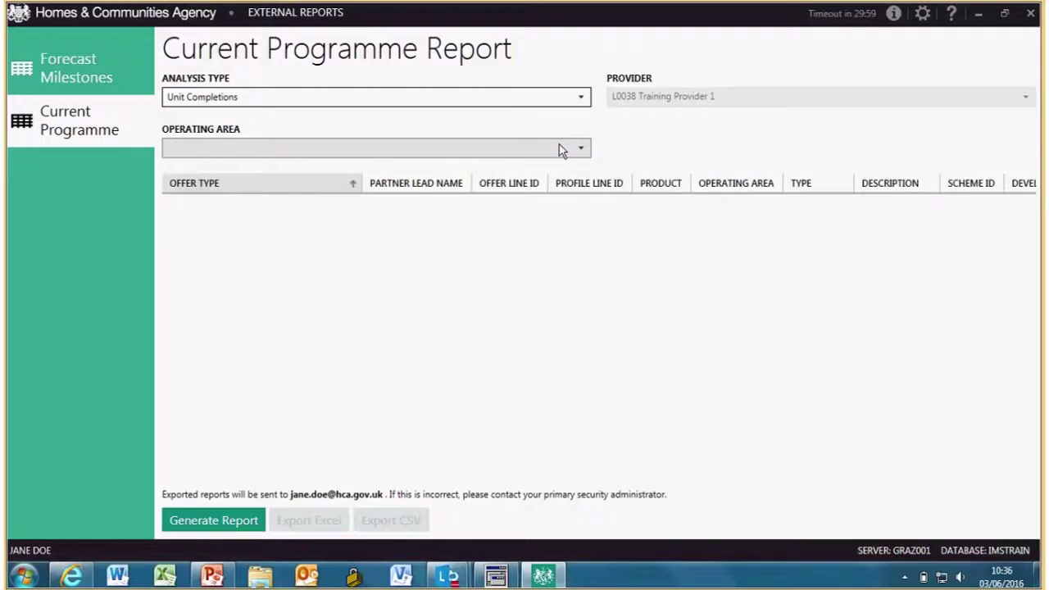
click(218, 529)
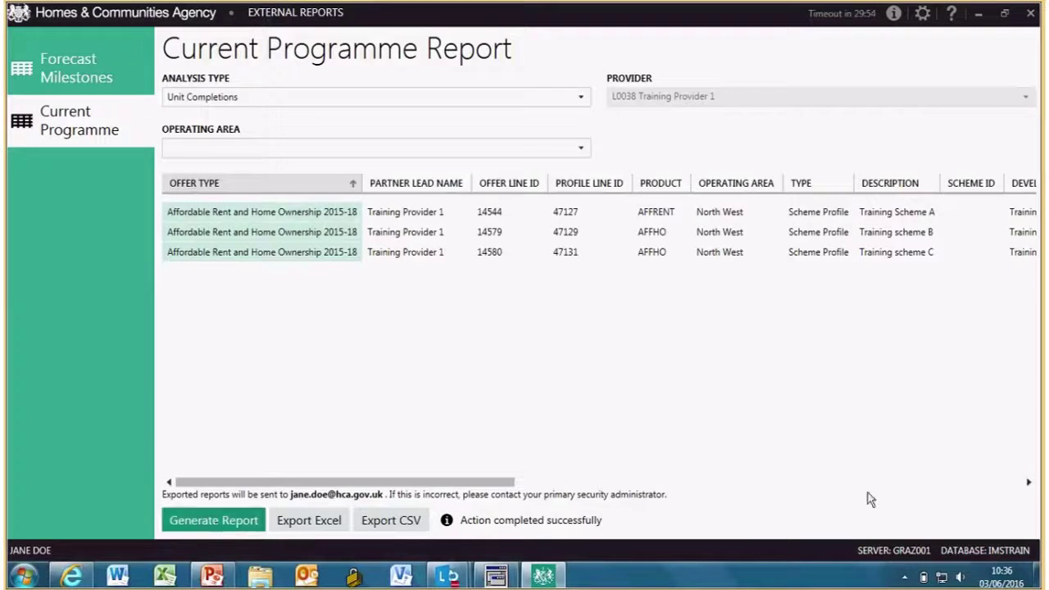
- Examine each scheme's completion forecast date, units and monthly completion profile in the Unit Completions results, through to the future year columns
click(1029, 483)
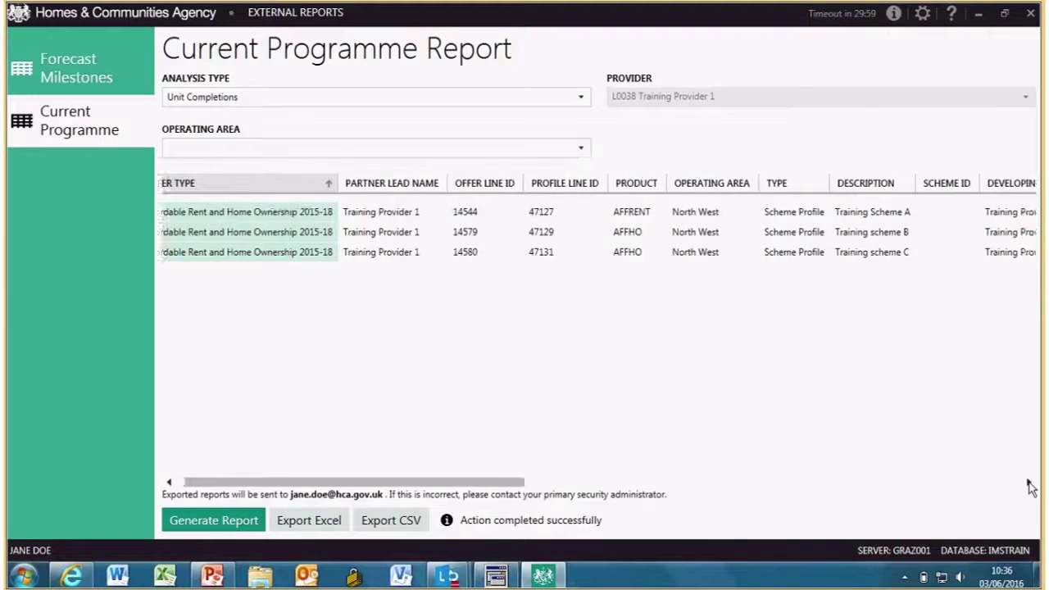
click(1029, 483)
click(1029, 483)
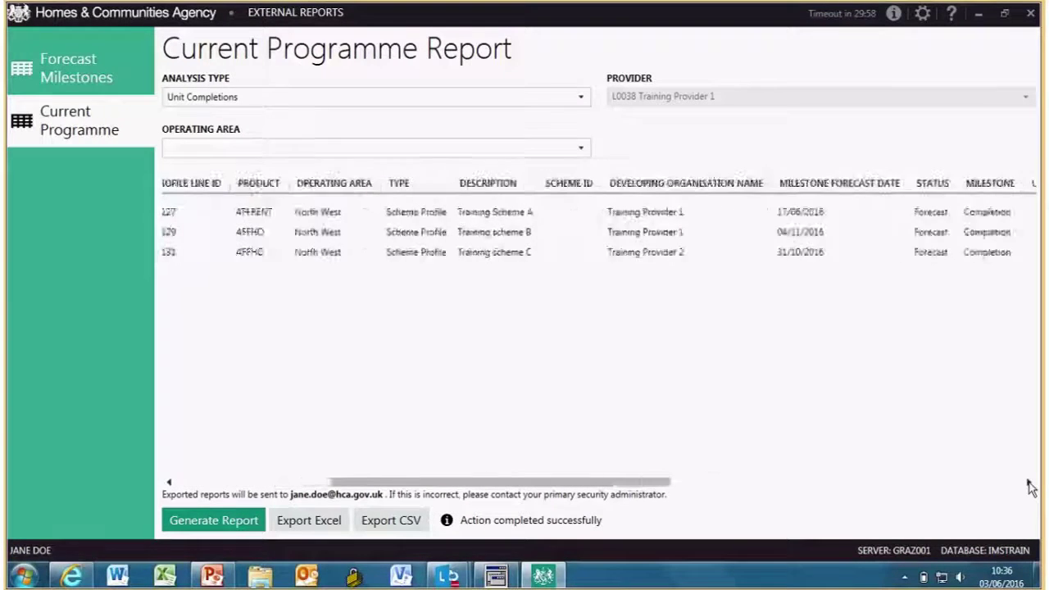
click(1029, 483)
click(1029, 484)
click(1029, 483)
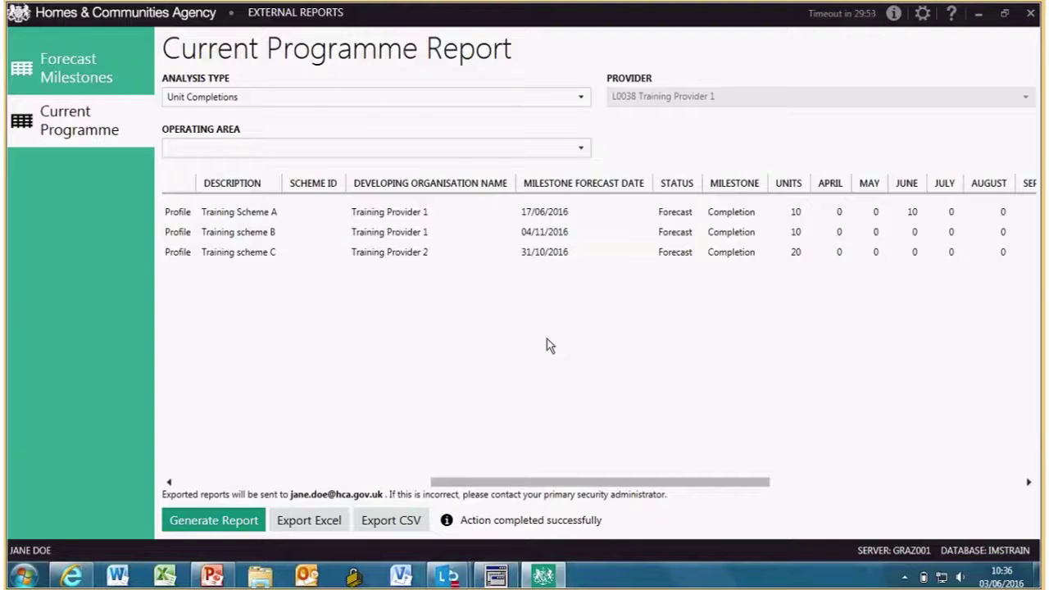
click(1028, 483)
drag(1028, 482, 1028, 482)
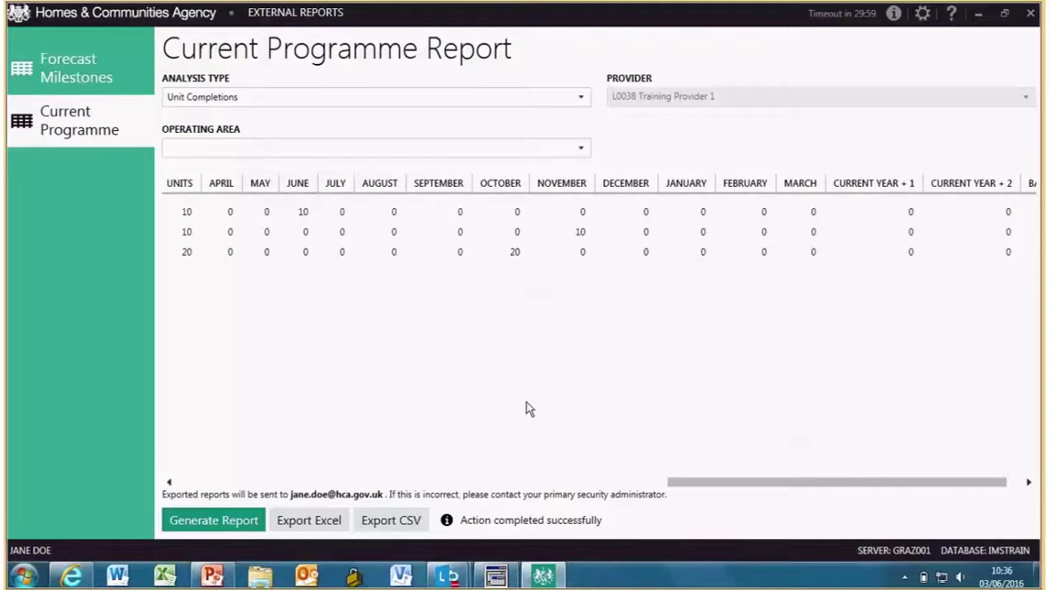
click(189, 217)
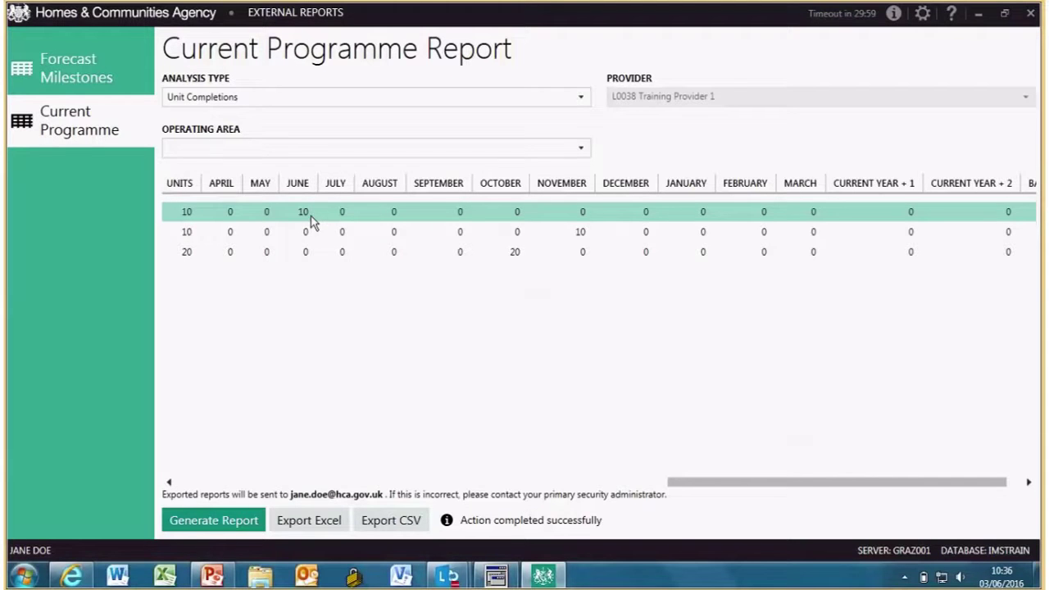
click(556, 237)
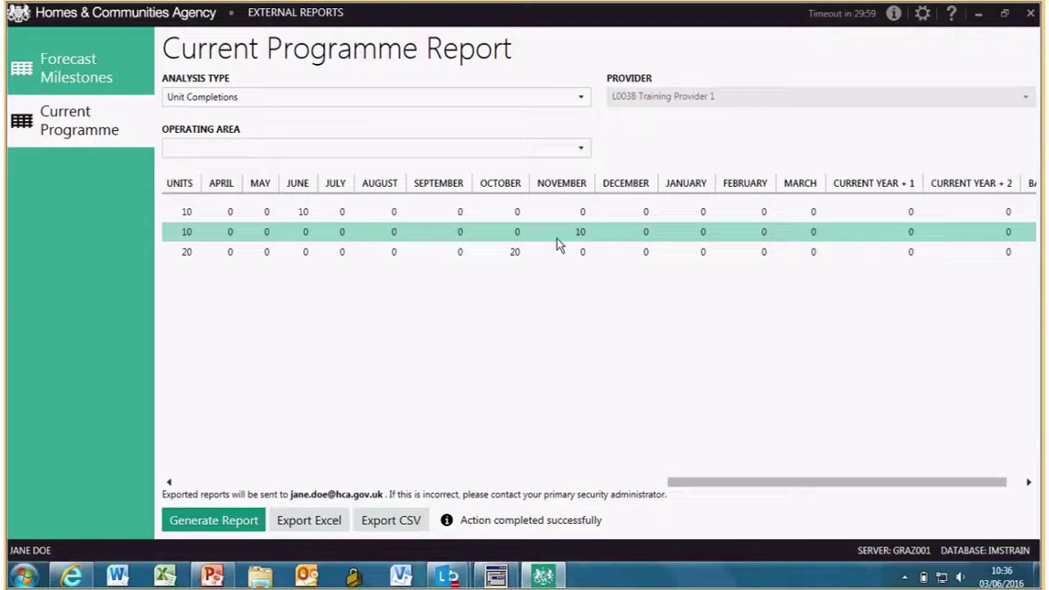
click(513, 253)
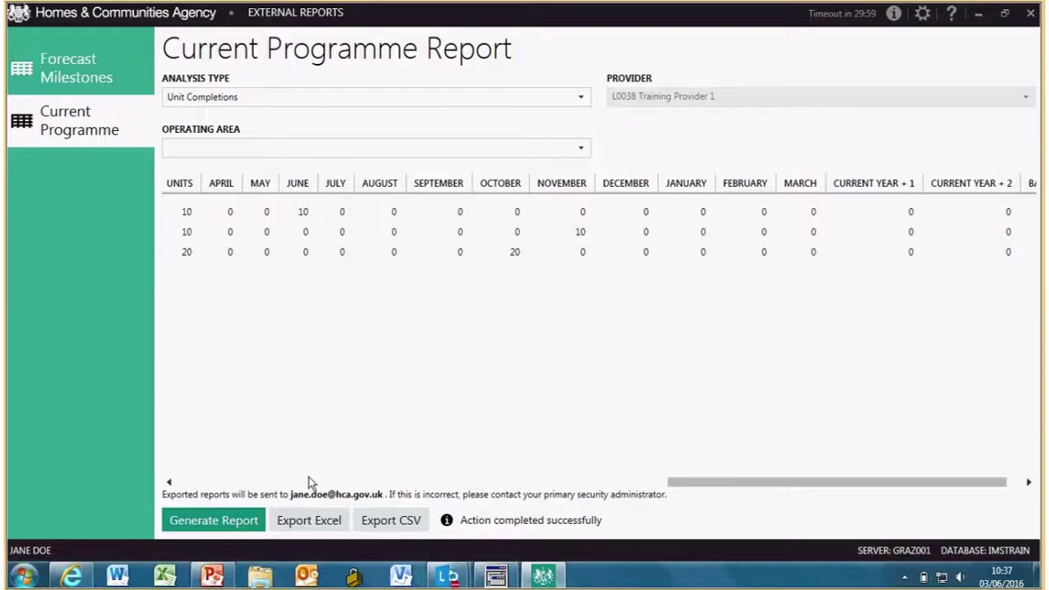
- Export the Unit Completions report to Excel and review the milestone, units and monthly columns with their totals in the exported workbook
click(305, 523)
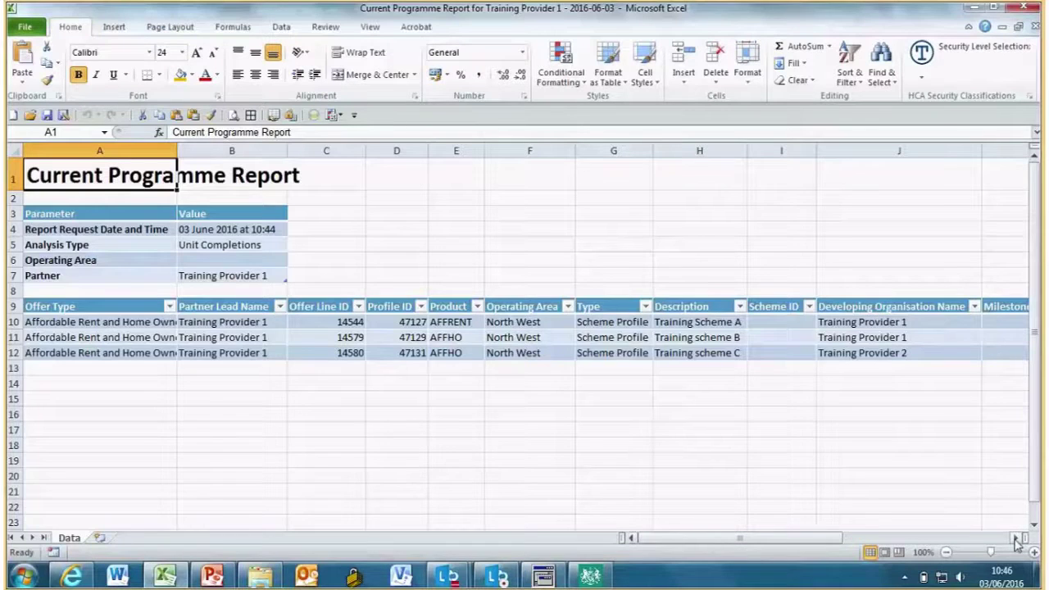
drag(1016, 542, 1015, 542)
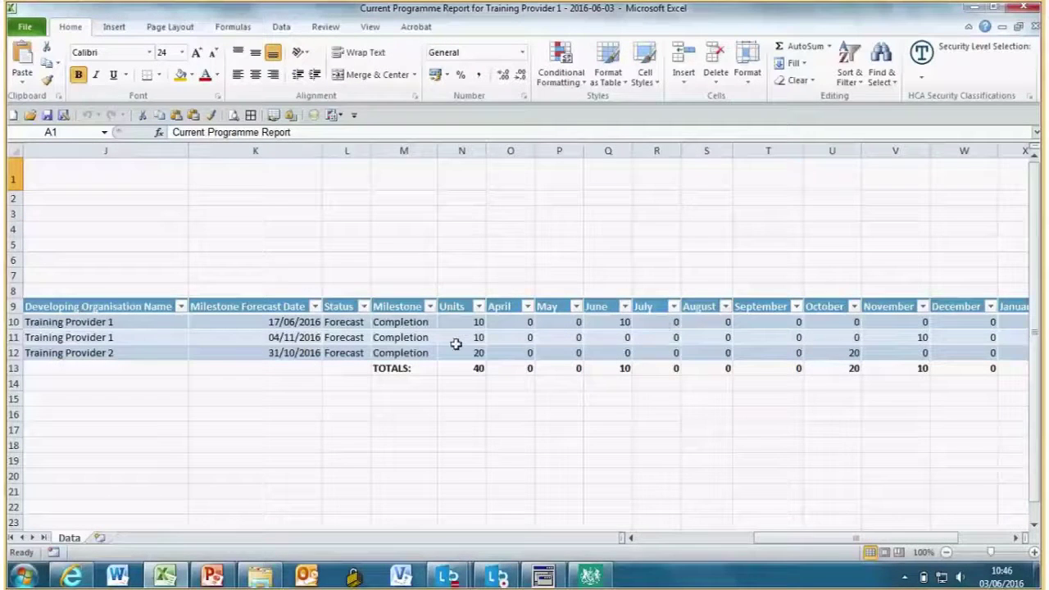
drag(859, 538, 781, 550)
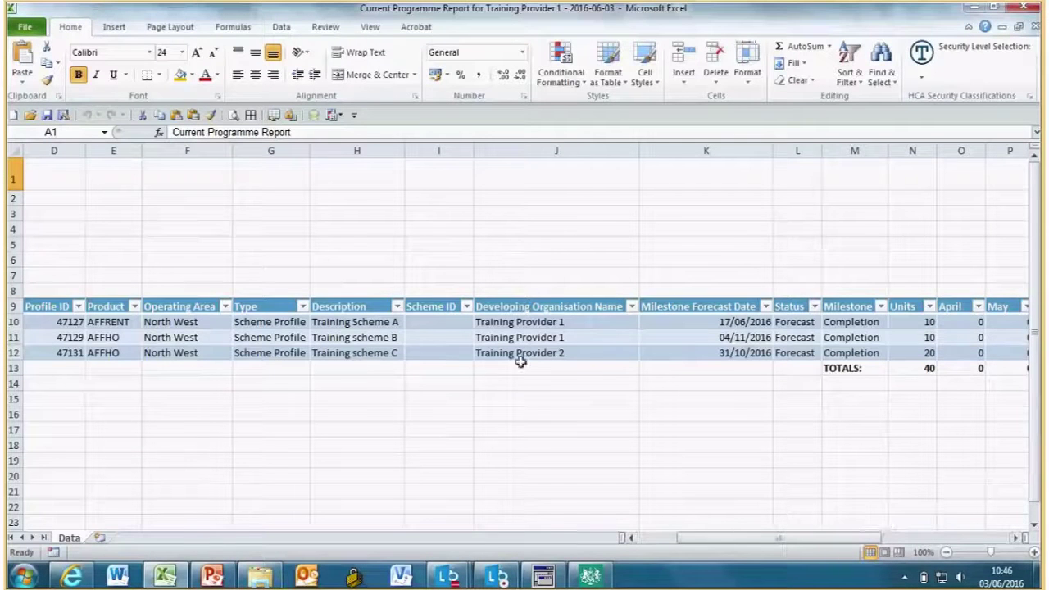
- Filter the exported report's Developing Organisation Name column to show only Training Provider 2
click(633, 307)
click(480, 149)
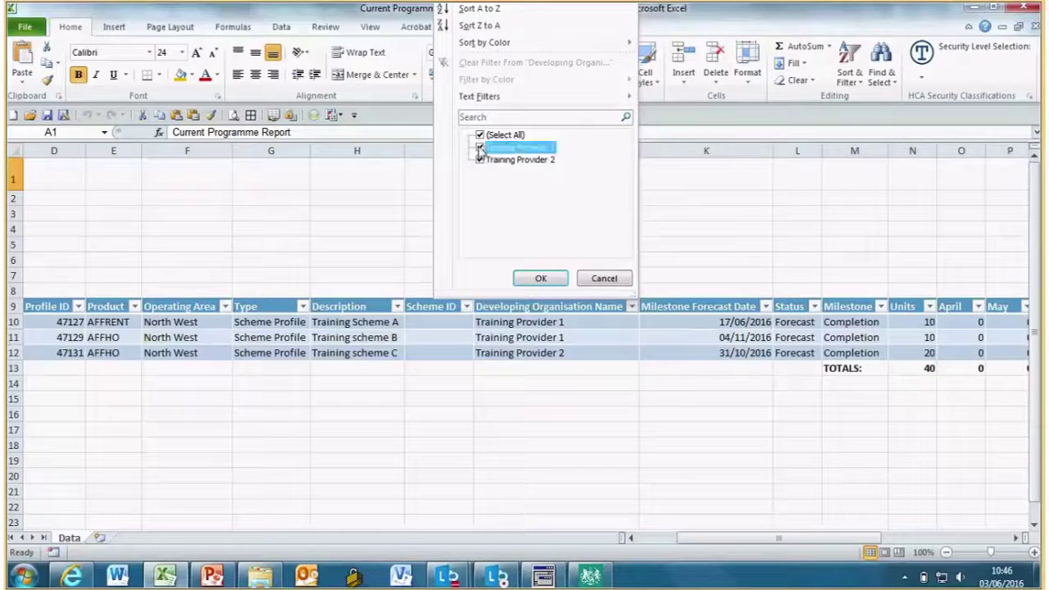
click(540, 278)
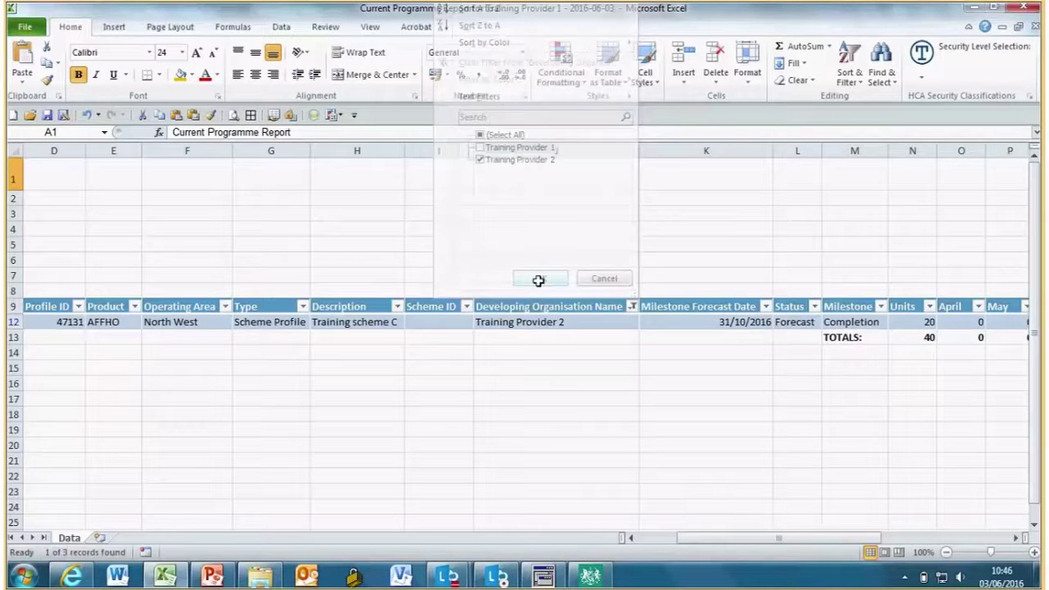
- Change the Developing Organisation Name filter to show only Training Provider 1
click(632, 306)
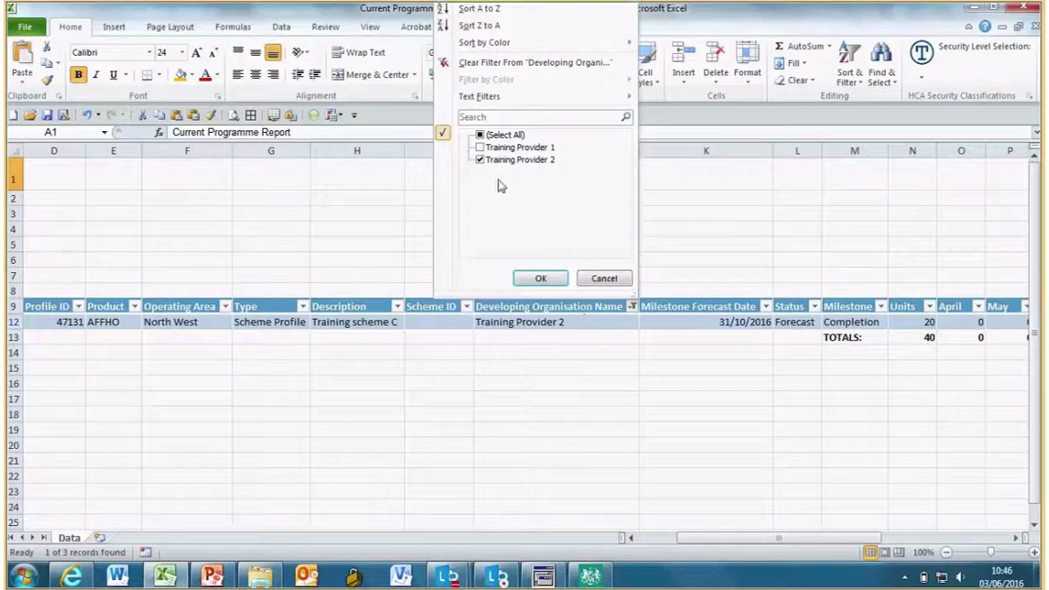
click(480, 147)
click(480, 160)
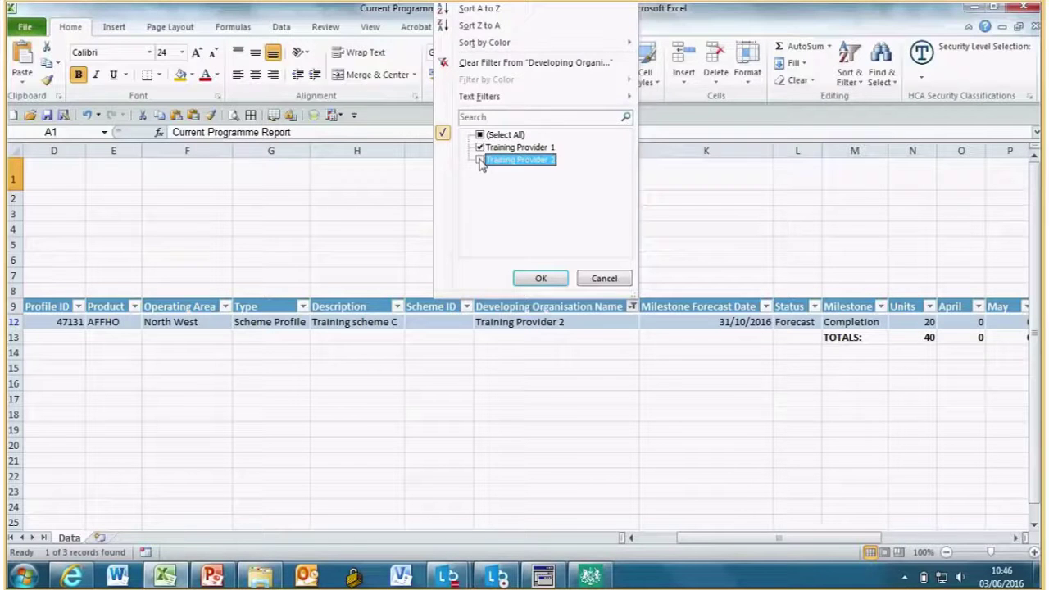
click(540, 279)
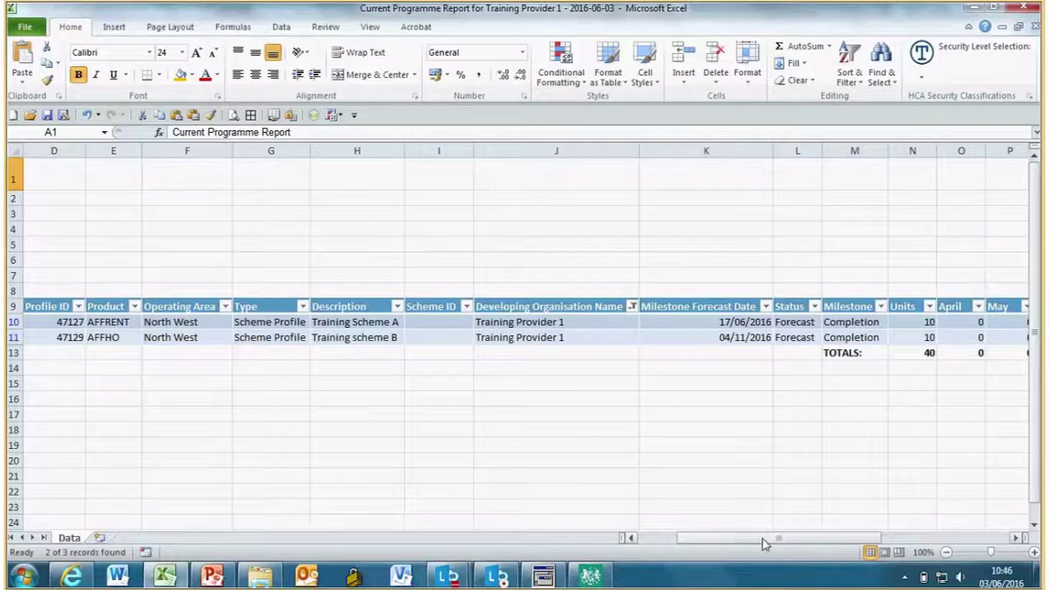
drag(757, 545, 693, 550)
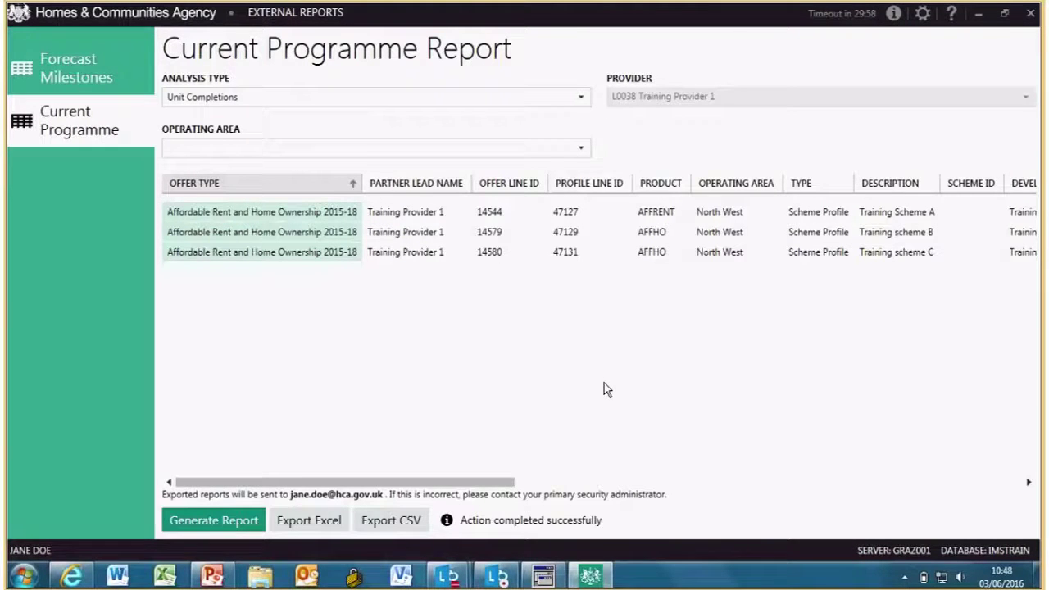
- Generate the Current Programme report in the External Reports application with the analysis type Expenditure
click(584, 99)
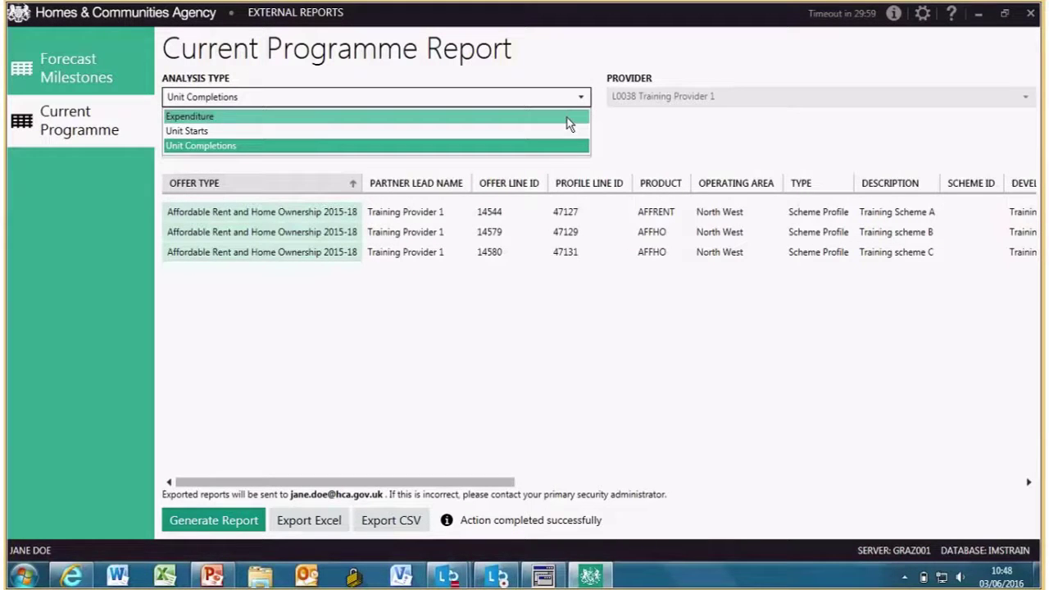
click(569, 123)
click(212, 520)
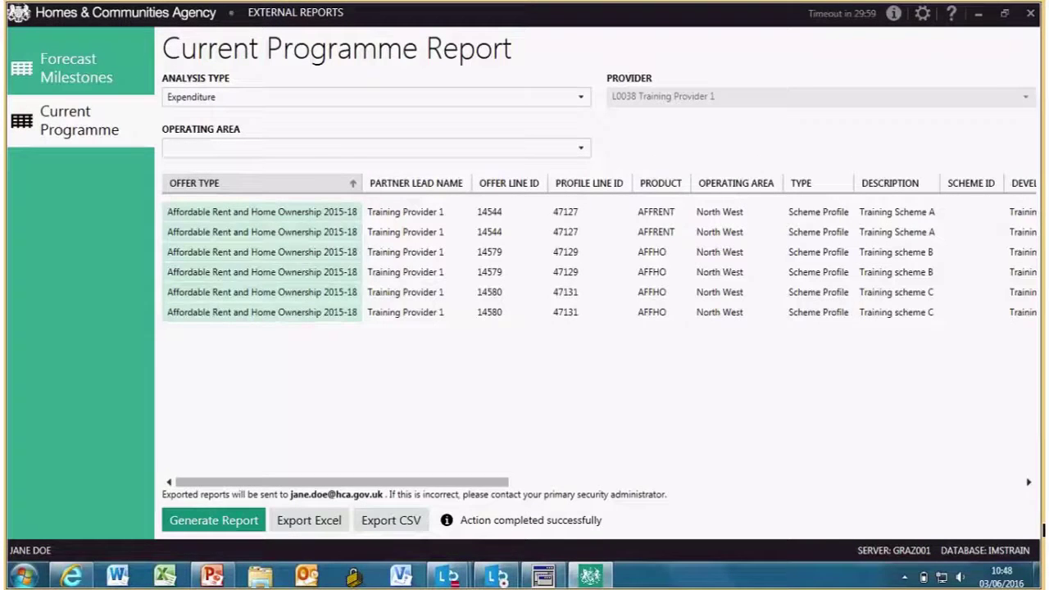
- Examine the funding and monthly expenditure profile for each scheme's start on site and completion milestones, through to the future year and balance columns
click(1029, 483)
drag(1029, 483, 1029, 483)
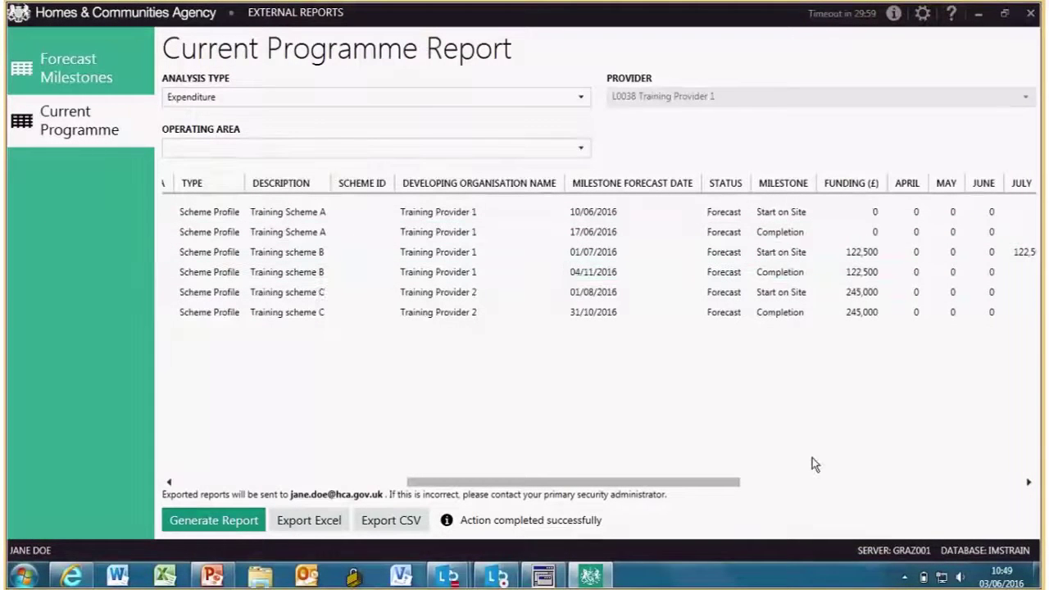
click(1029, 487)
click(1029, 487)
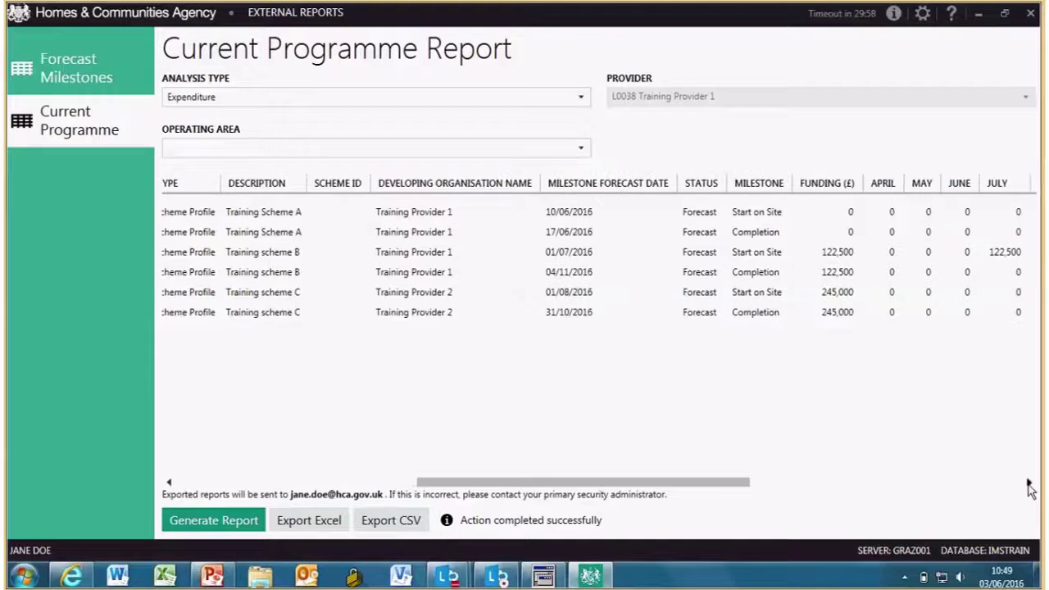
click(1029, 486)
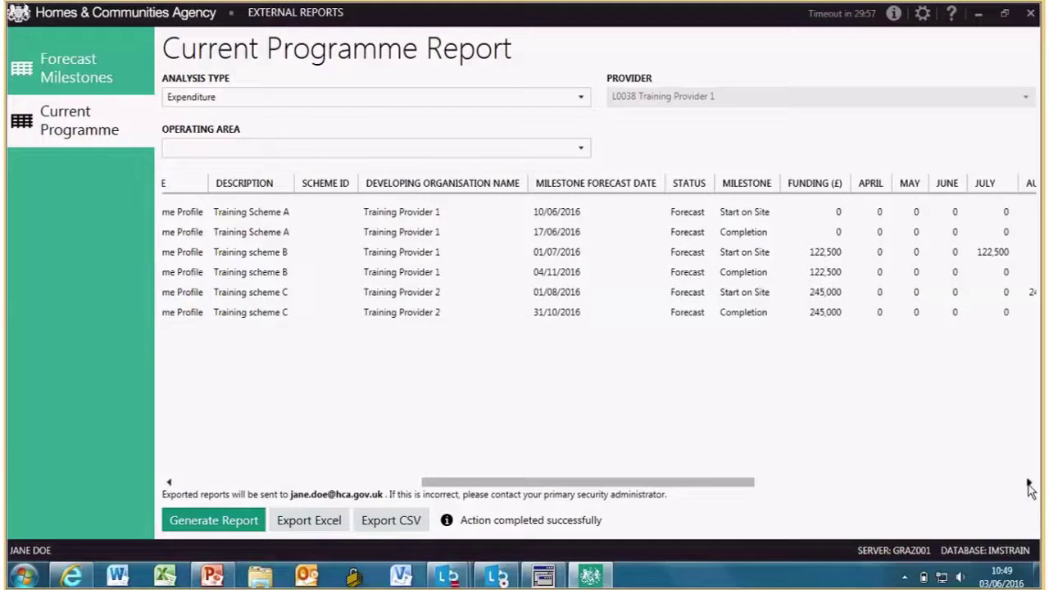
click(1029, 486)
click(1029, 487)
click(1029, 486)
click(1029, 487)
click(1029, 487)
click(1029, 487)
click(1029, 487)
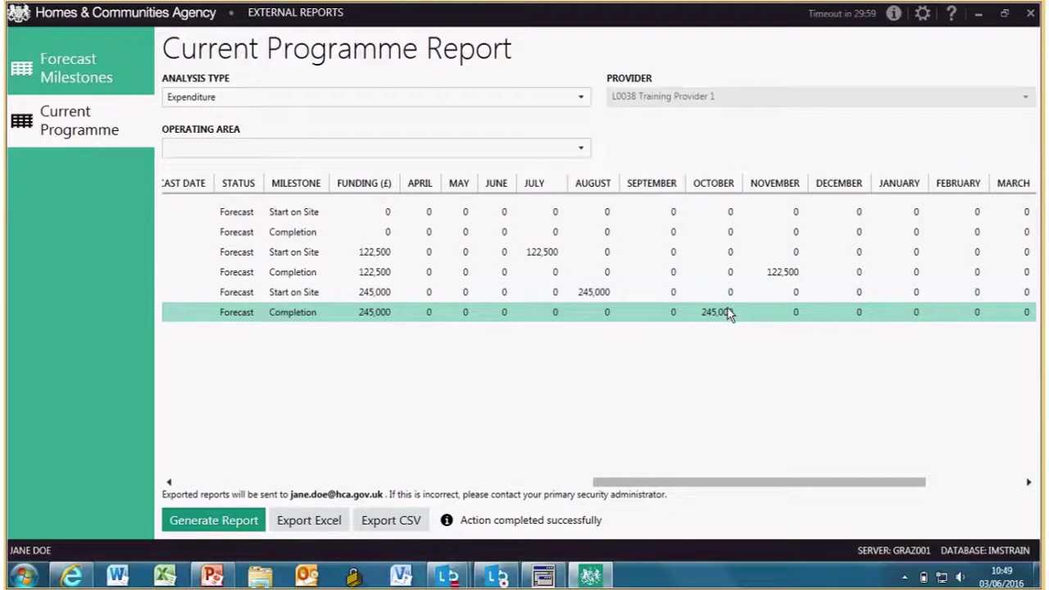
click(1029, 483)
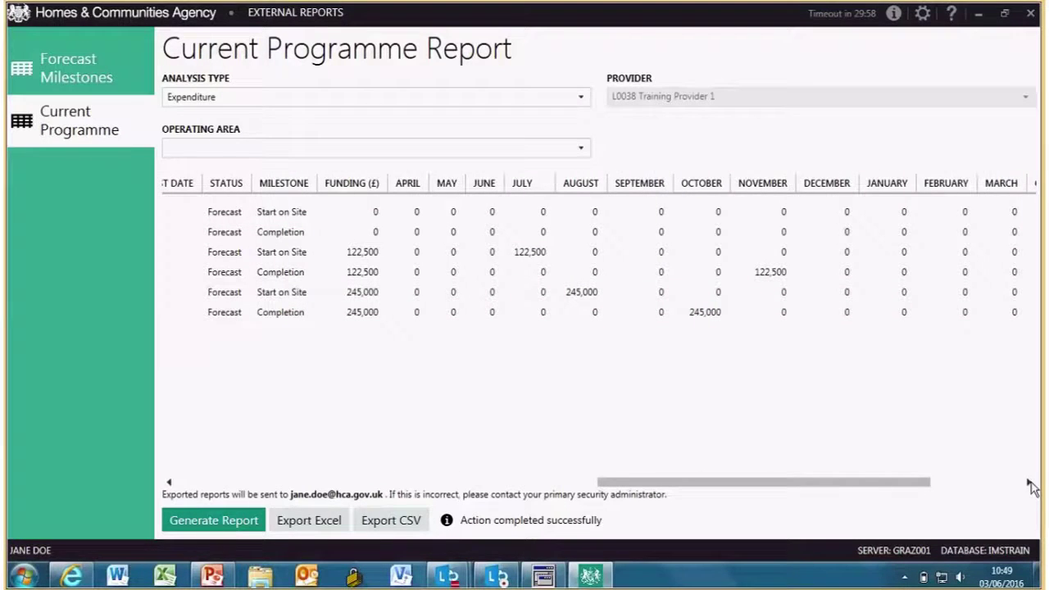
click(1030, 485)
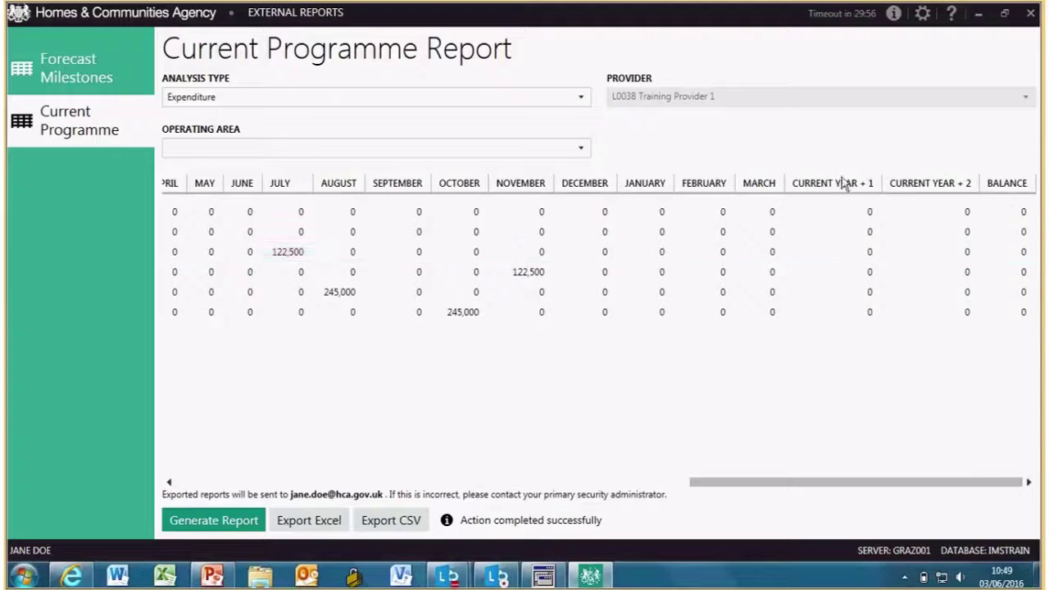